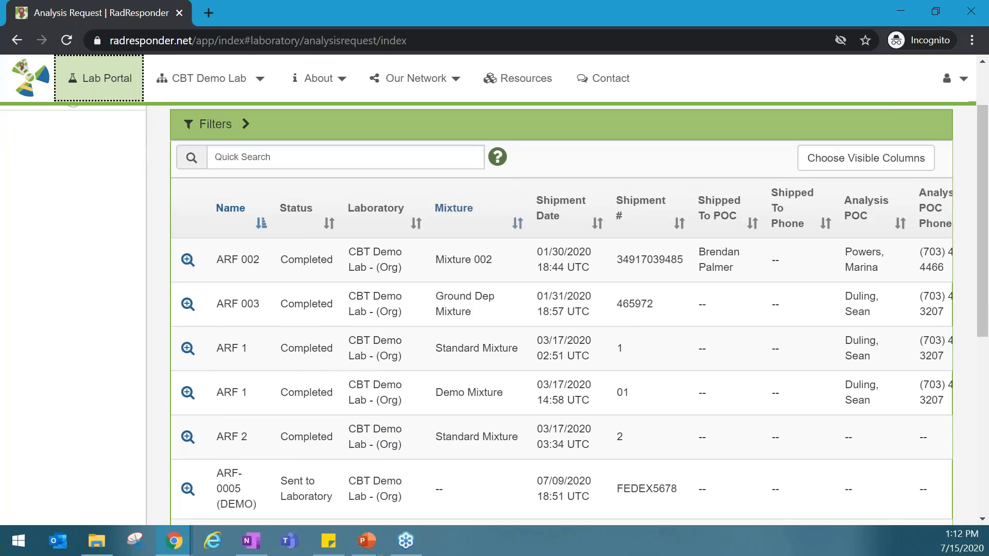
scroll(508, 183, "down", 5)
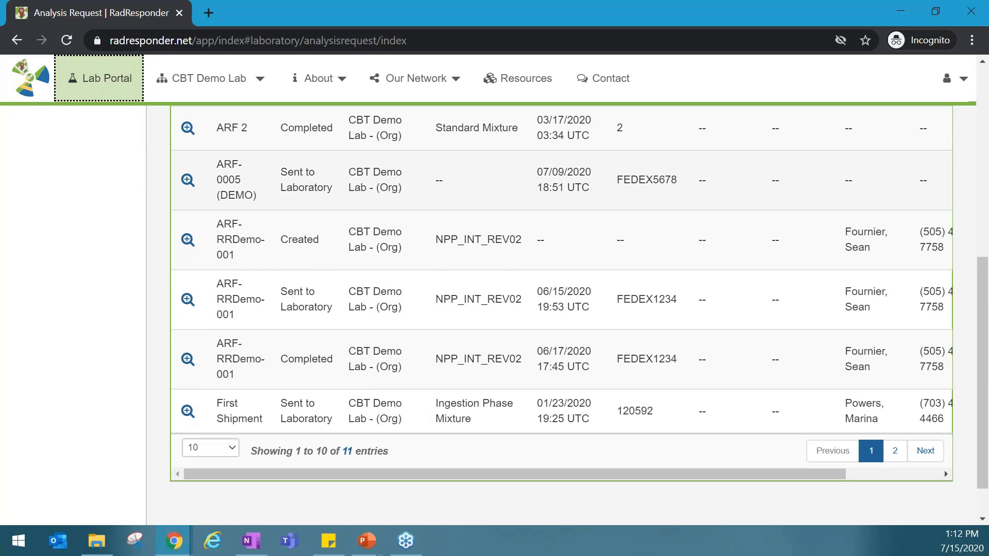
Open the details of the ARF-RRDemo-001 request marked Sent to Laboratory and download its analysis request form
left_click(187, 300)
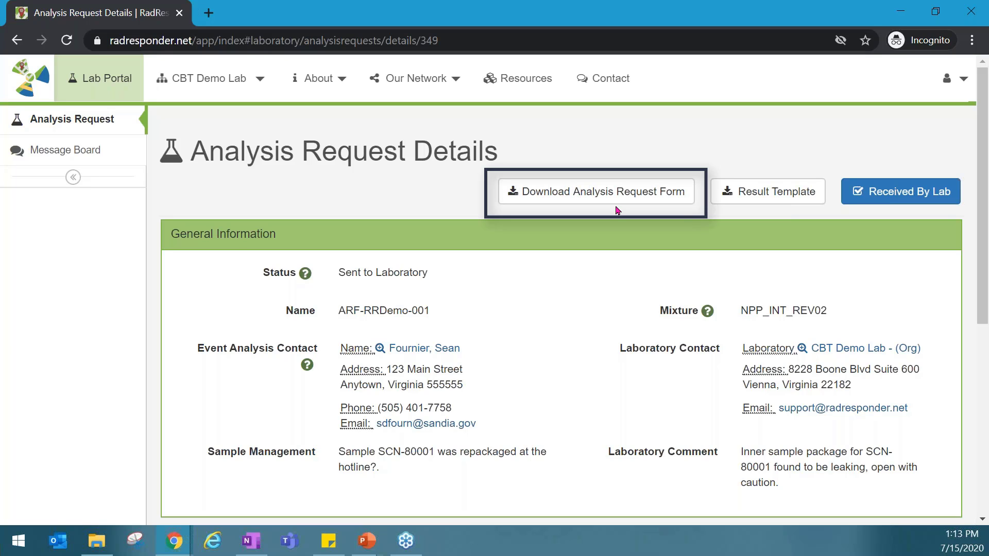
scroll(616, 204, "down", 1)
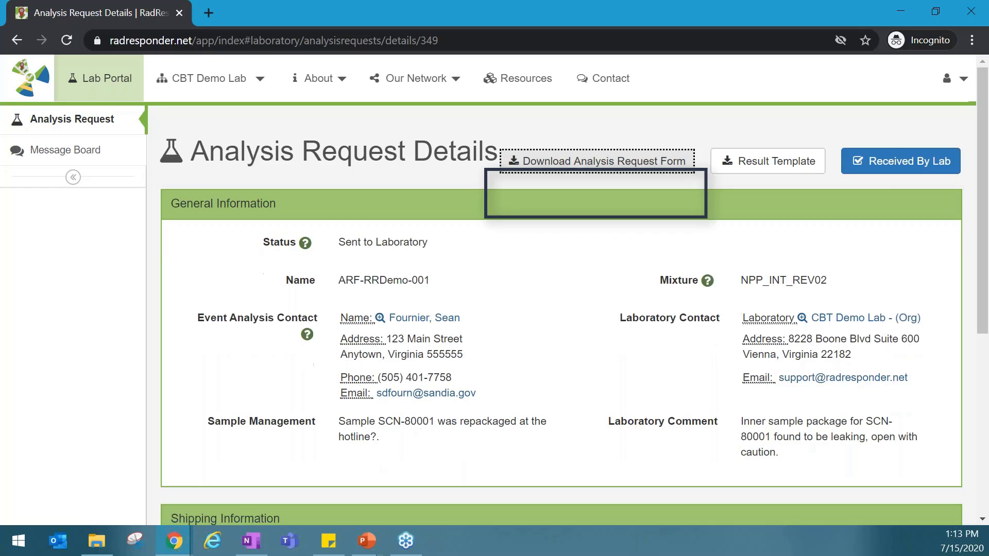
left_click(610, 167)
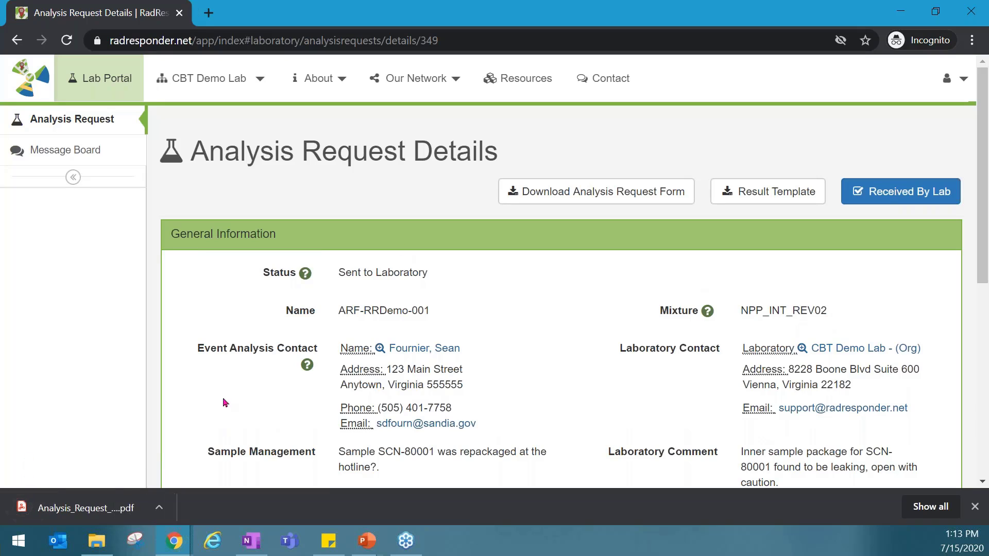
Open the downloaded analysis request form PDF and review its first page
left_click(98, 511)
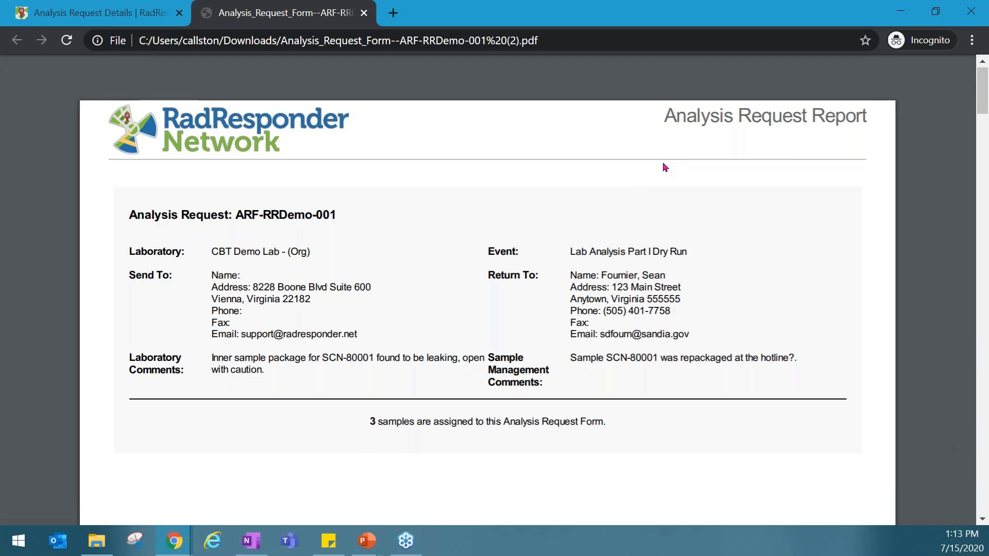
scroll(665, 168, "down", 2)
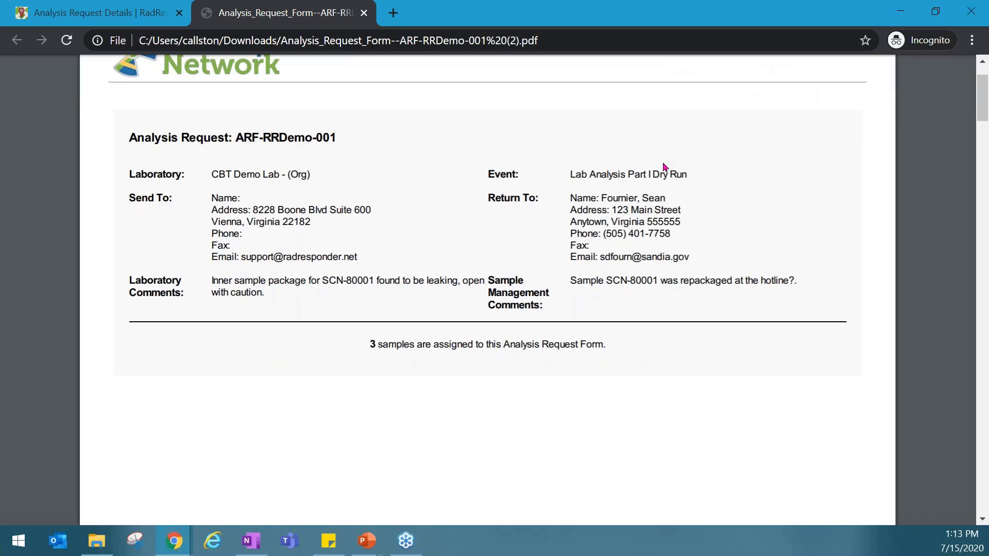
scroll(665, 167, "up", 2)
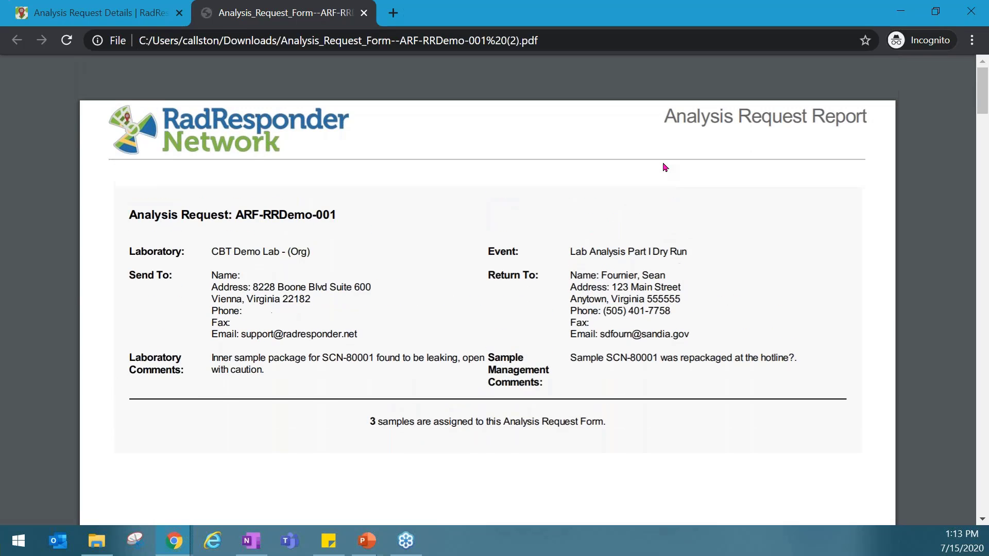
Return to the request details, download the result template, and view the spreadsheet in Excel before closing it
left_click(98, 13)
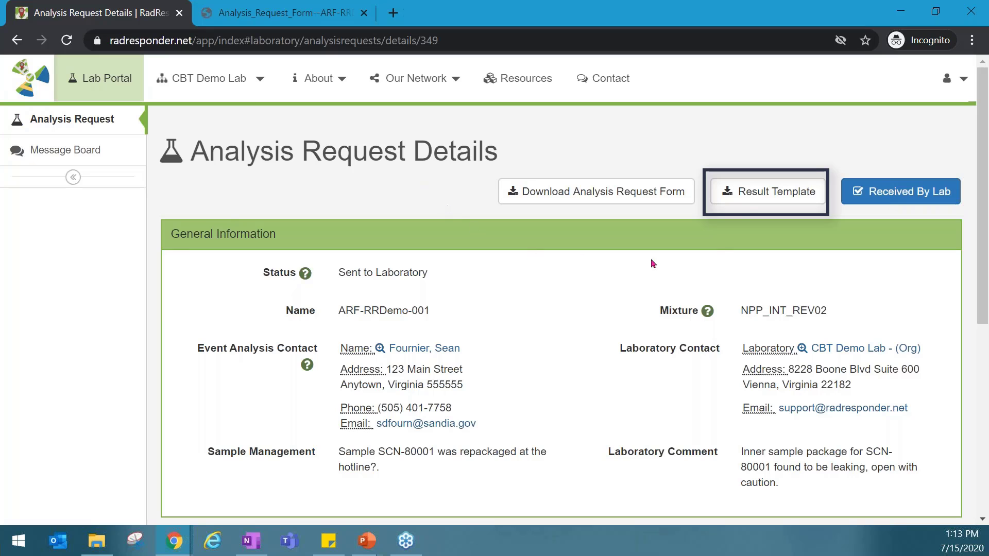
left_click(751, 203)
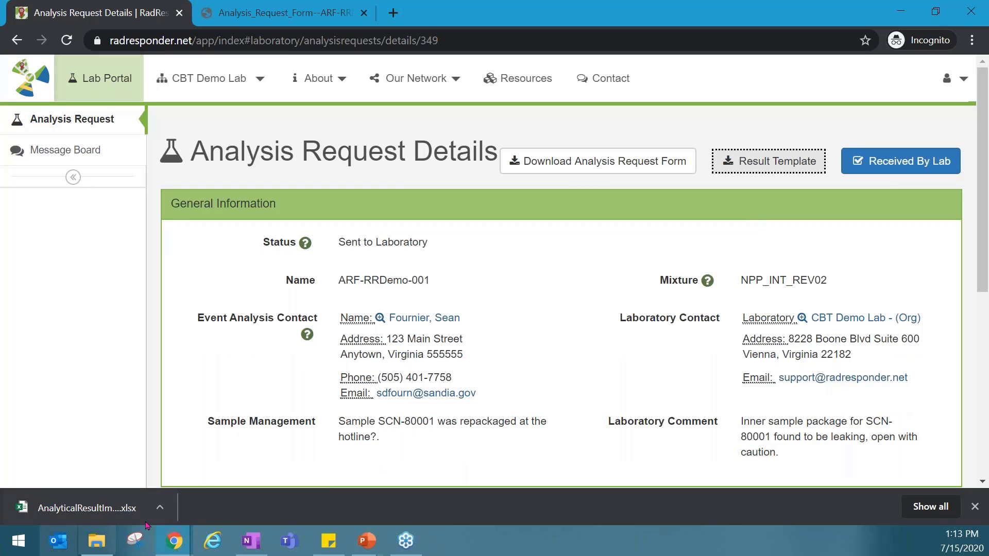
left_click(128, 497)
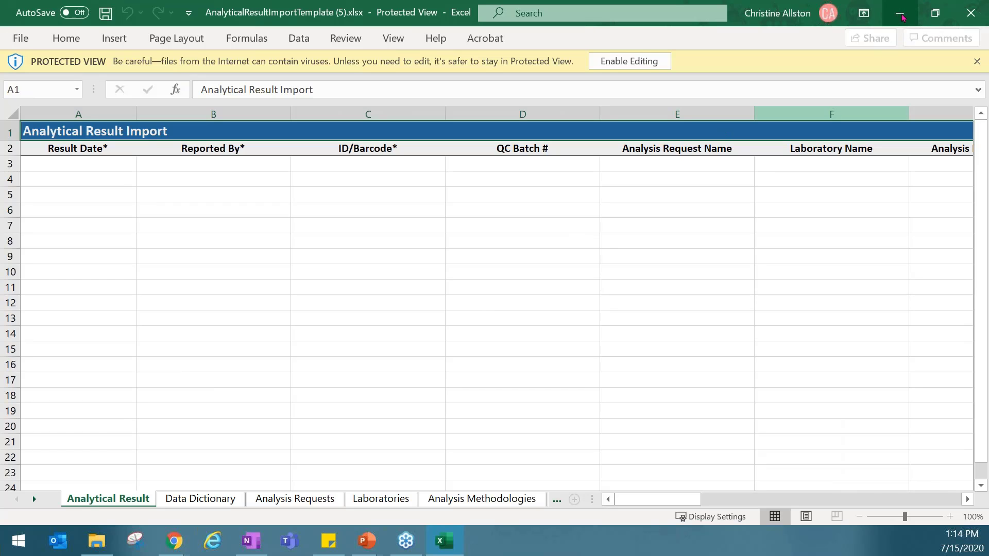
left_click(973, 13)
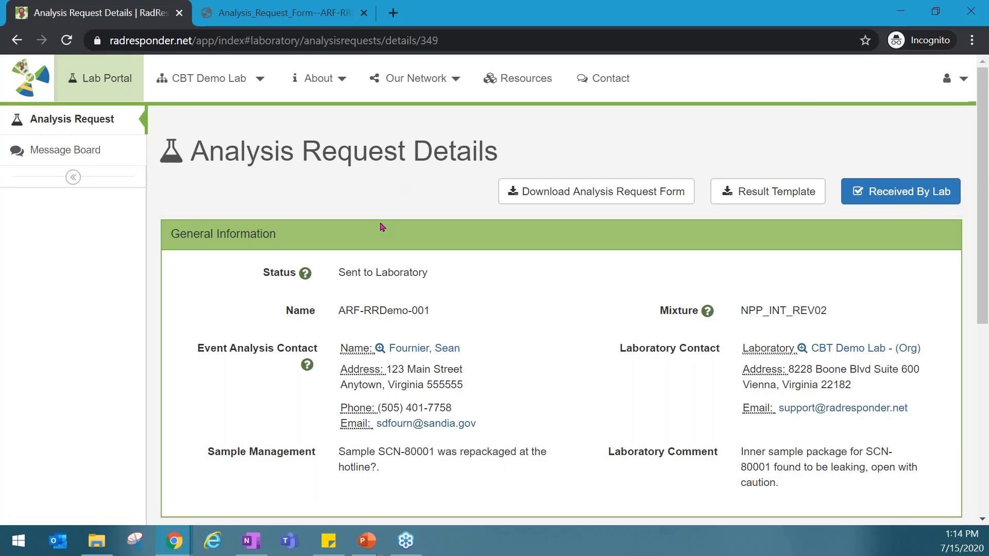
Mark the analysis request as received by the lab, confirming that all samples have arrived, and check its status
left_click(916, 200)
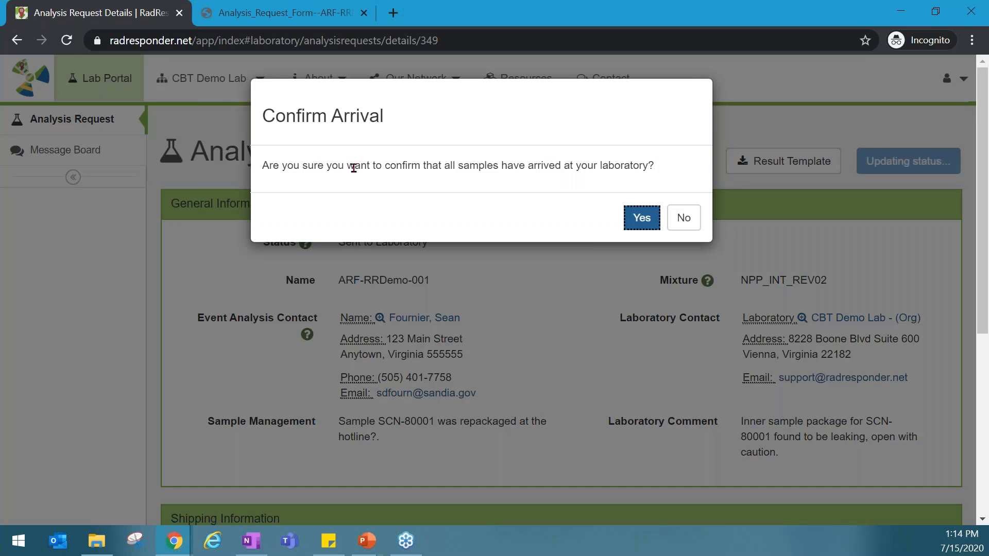
left_click(642, 221)
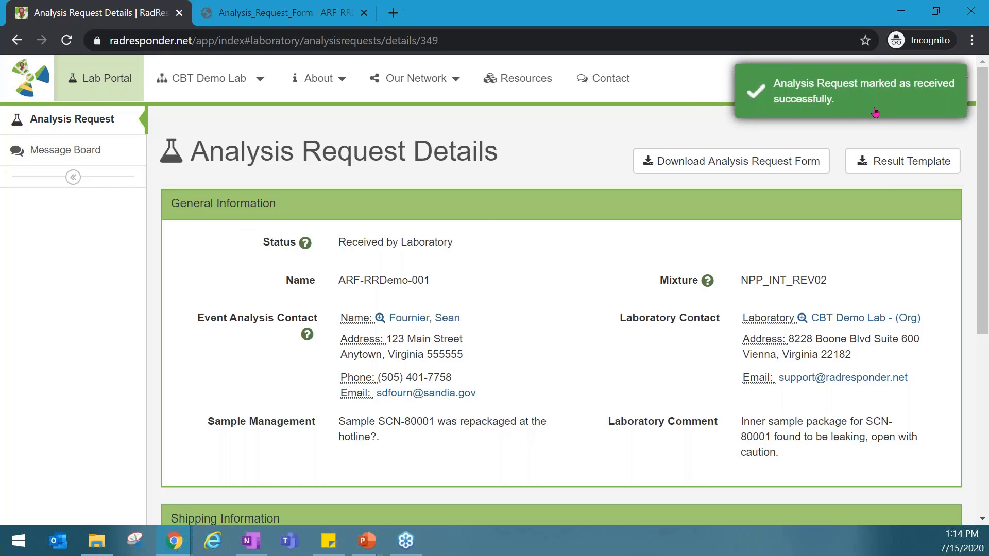
left_click_drag(502, 238, 226, 236)
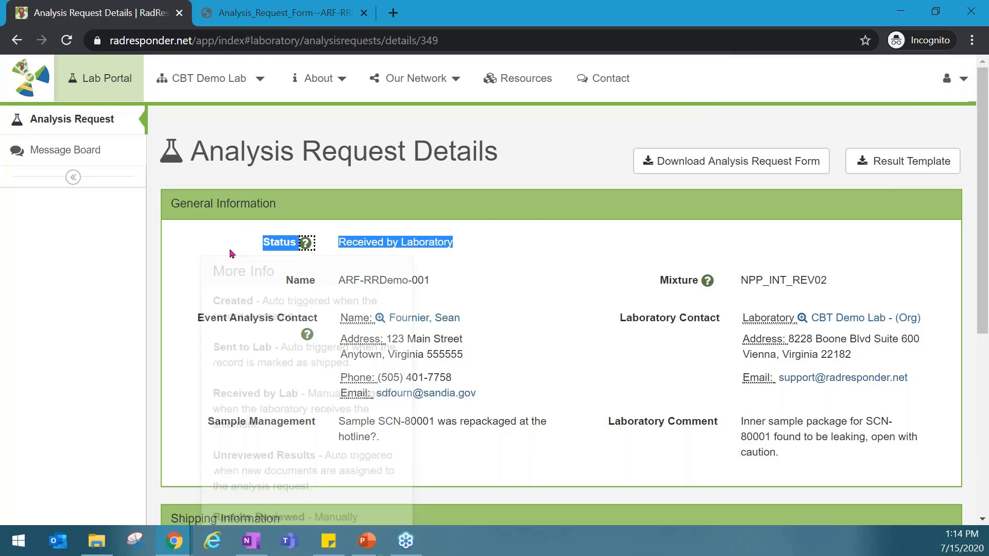
left_click(241, 225)
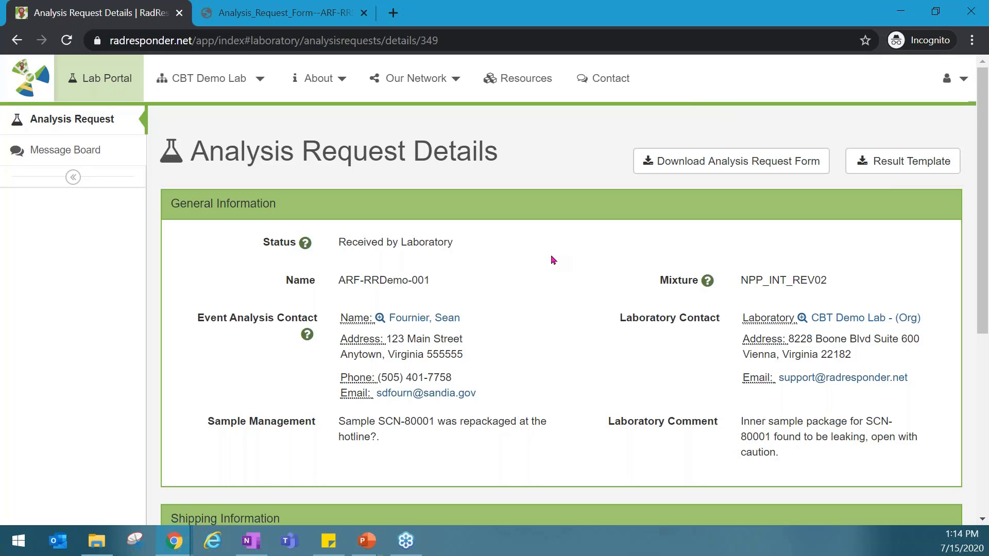
Add the message "Leaking sample issue resolved; packaged washed and rinse was added back to sample prior to processing" to the analysis request
scroll(553, 260, "down", 6)
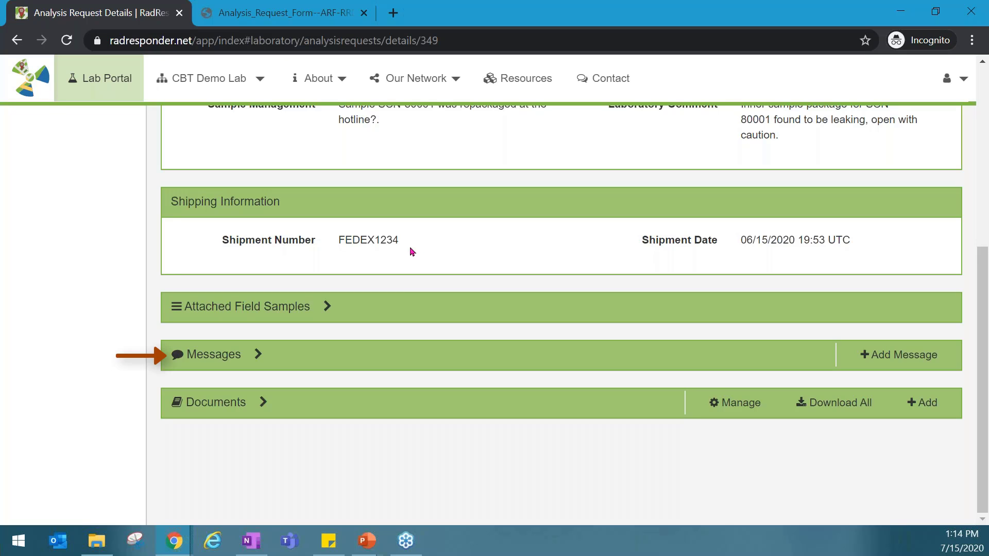
left_click(261, 353)
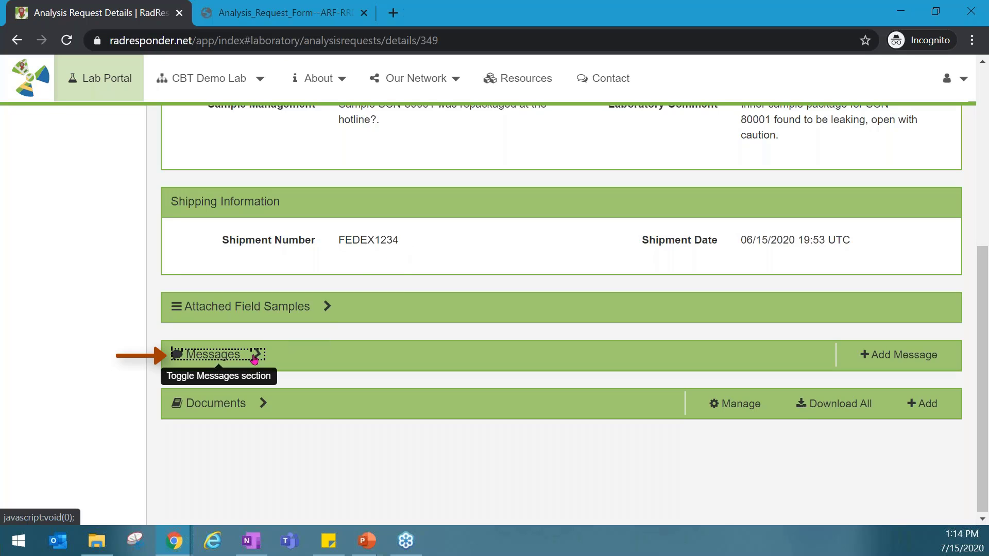
scroll(448, 338, "down", 3)
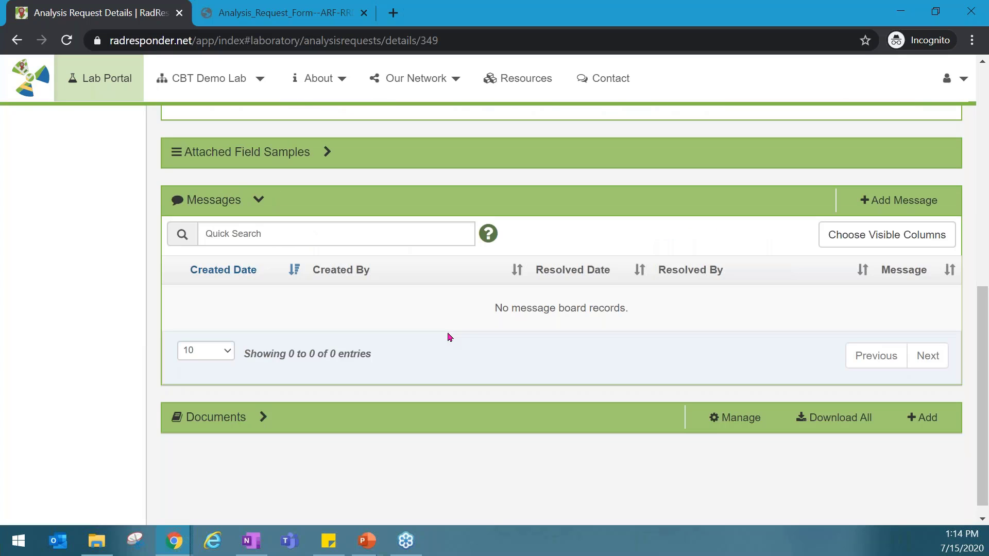
key("alt+Tab")
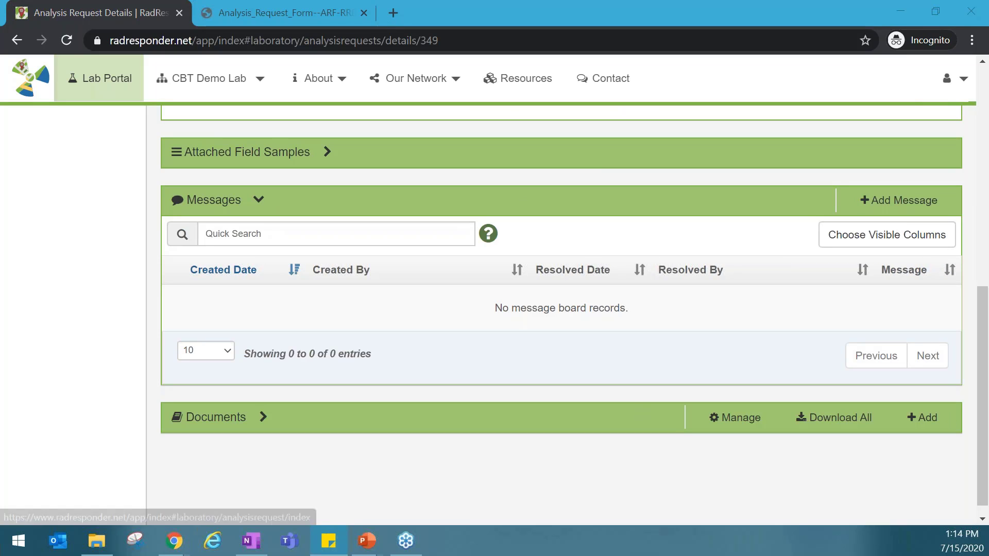
left_click(110, 309)
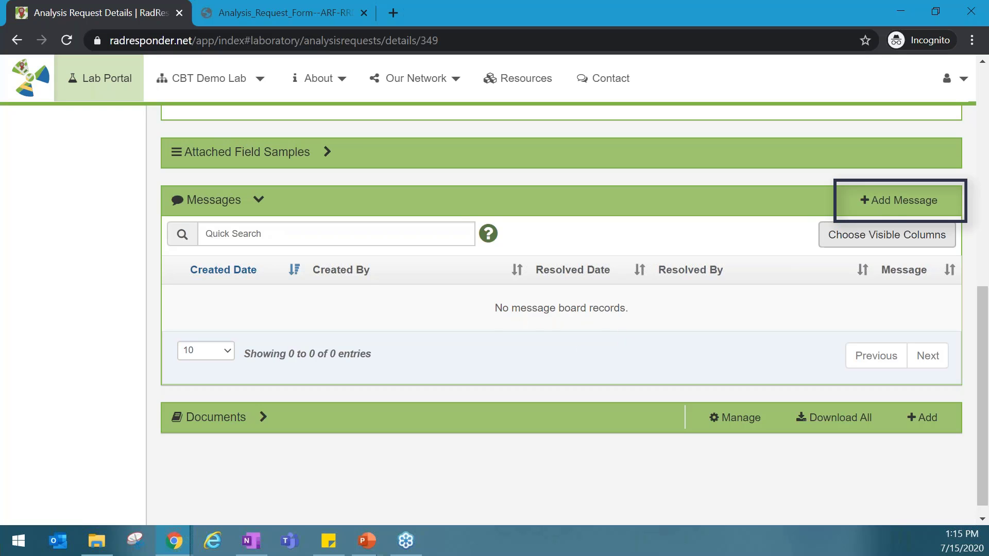
left_click(896, 204)
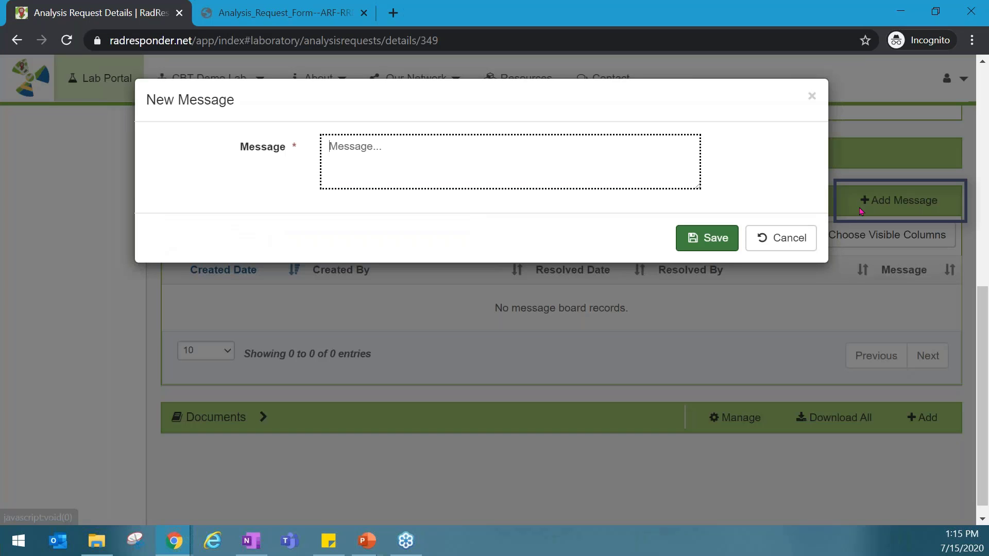
type("Leaking sample issue resolved; packaged washed and rinse was added back to sample prior to processing")
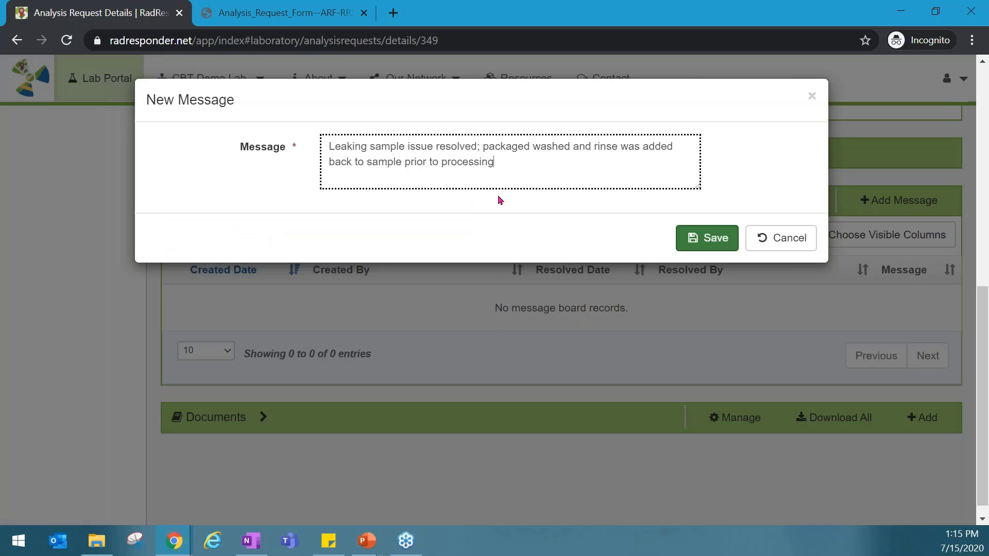
left_click(704, 239)
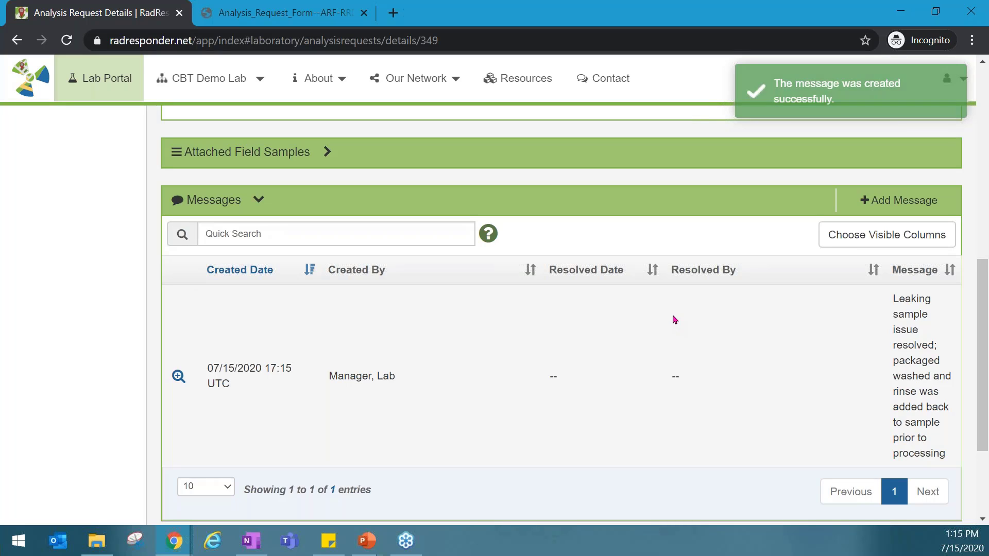
scroll(635, 326, "down", 1)
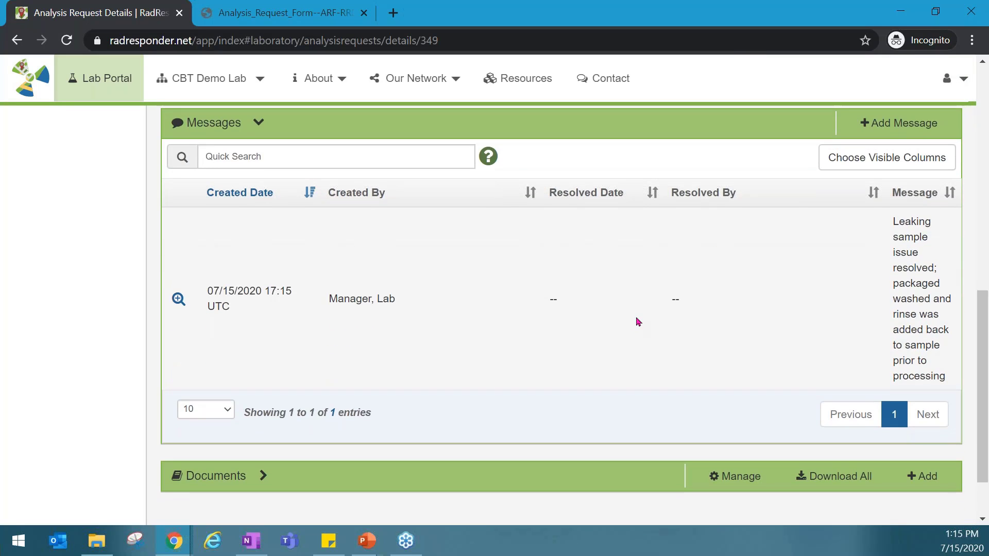
scroll(639, 322, "down", 1)
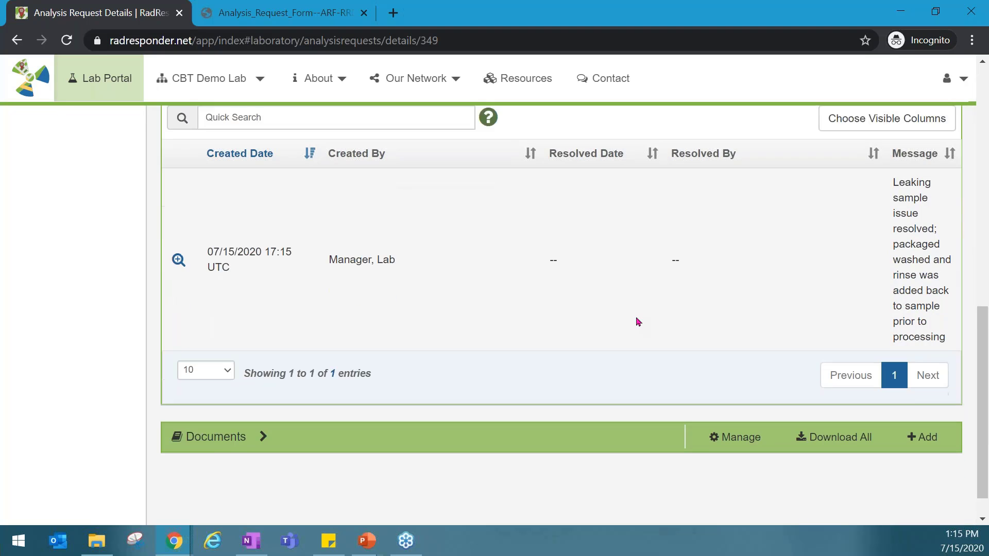
scroll(568, 383, "up", 1)
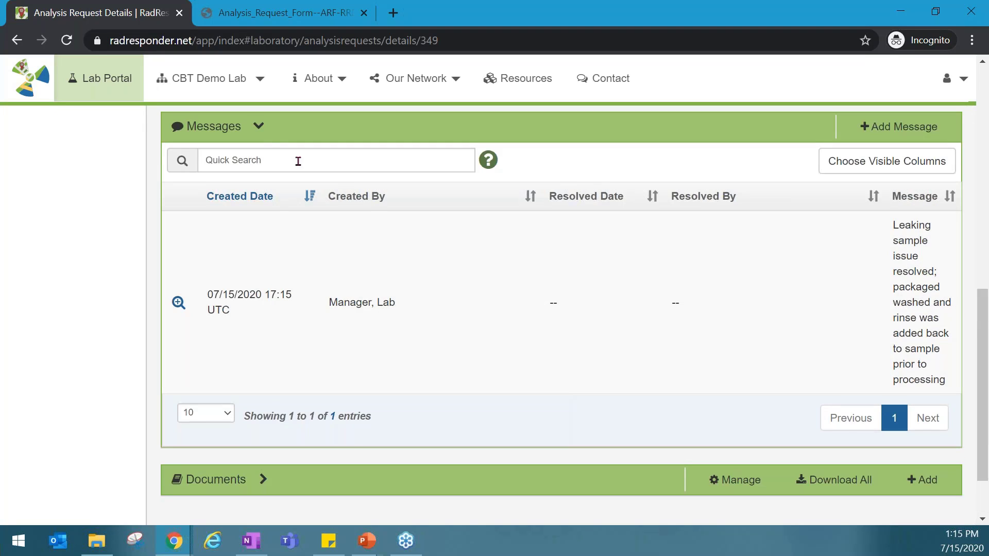
Collapse the Messages section and upload ARF-RRDemo-001_CASENAR.pdf to the request's Documents section
left_click(262, 129)
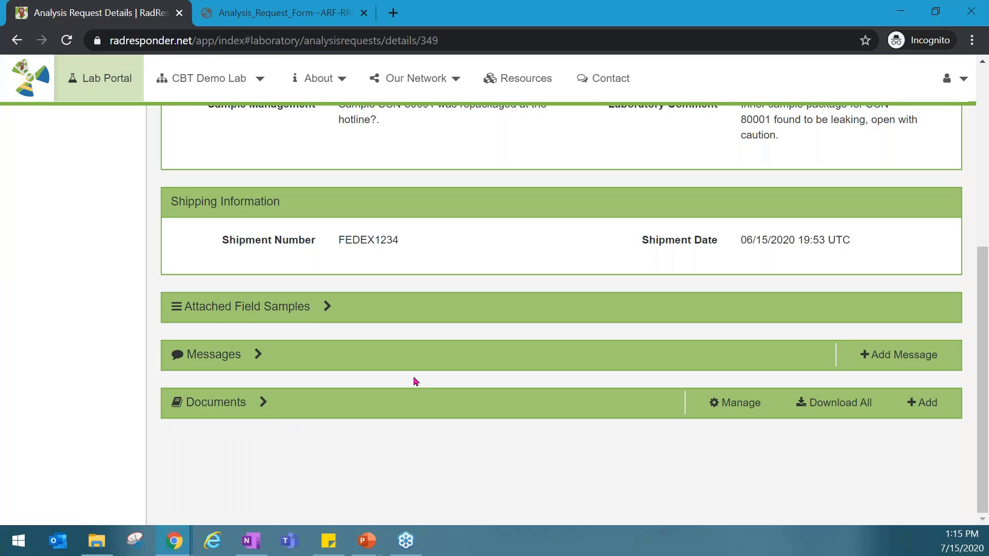
left_click(254, 410)
scroll(495, 353, "down", 3)
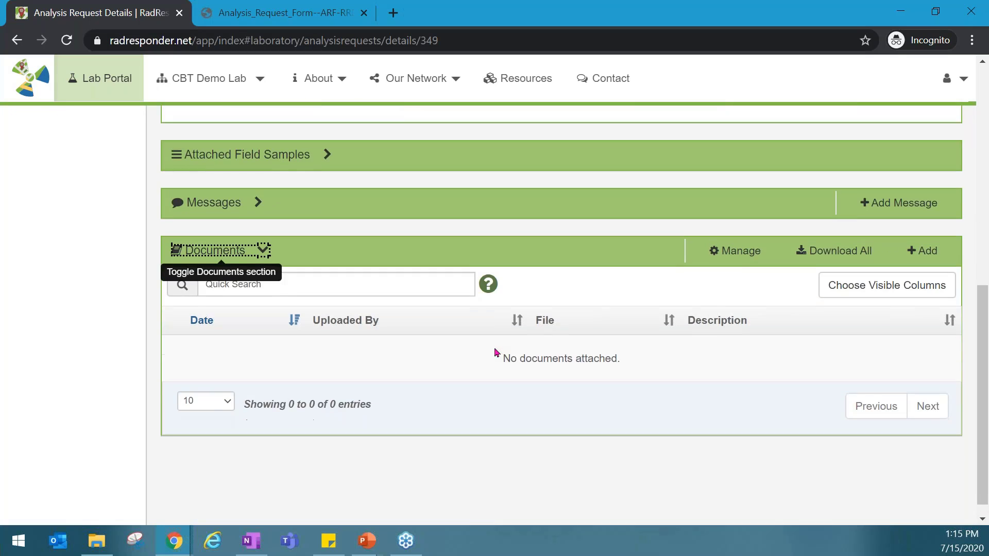
left_click(931, 248)
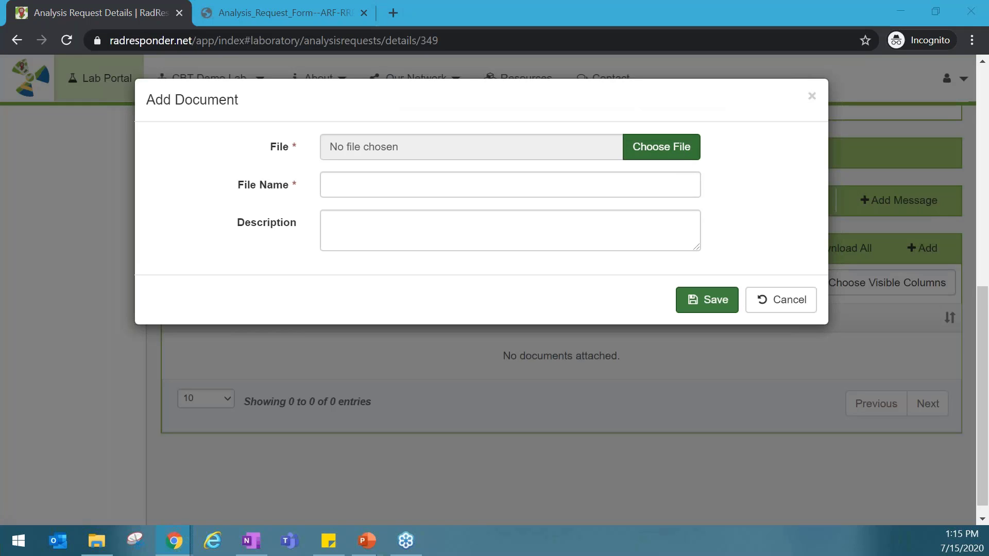
left_click(678, 156)
left_click(244, 107)
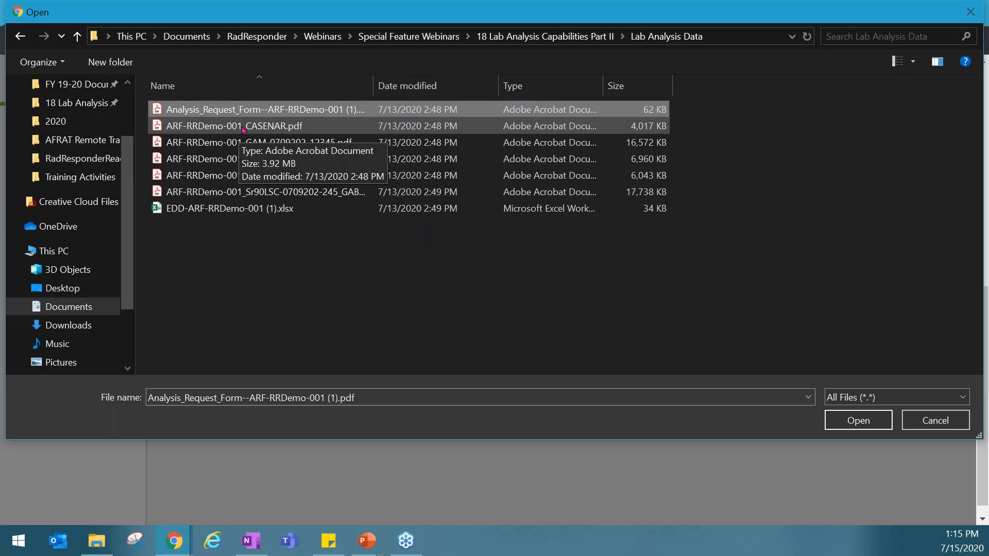
double_click(239, 127)
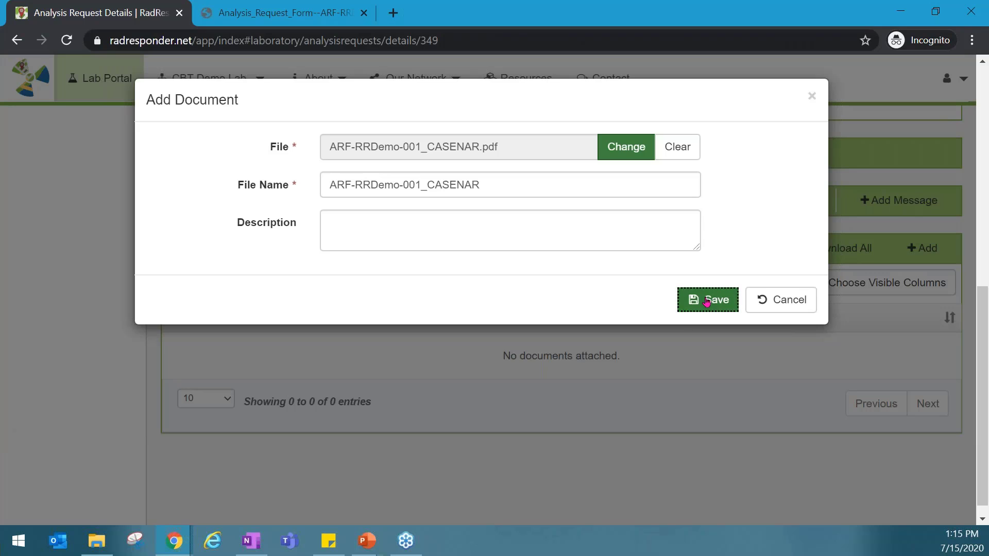
left_click(706, 300)
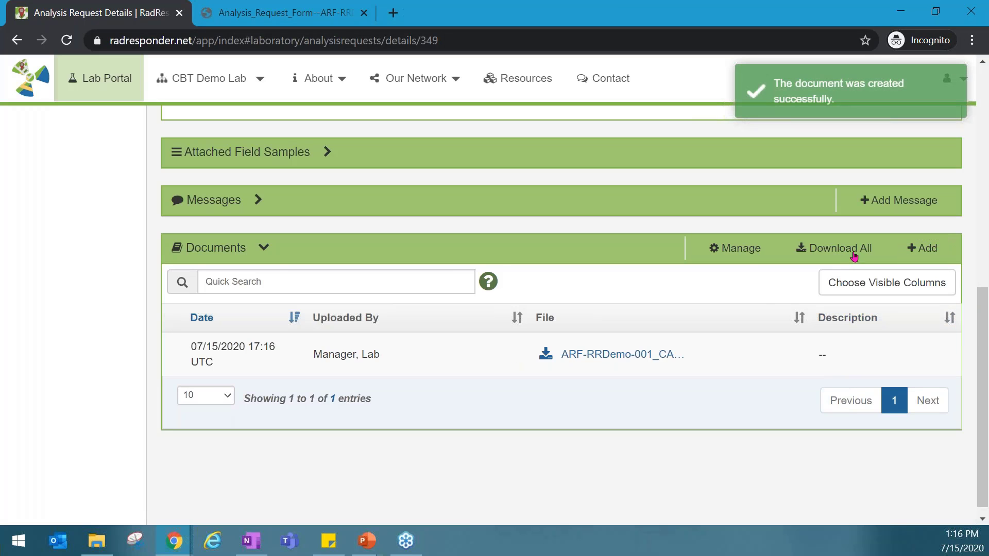
Upload ARF-RRDemo-001_GAM-0709202-12345.pdf as another document on the analysis request
left_click(922, 248)
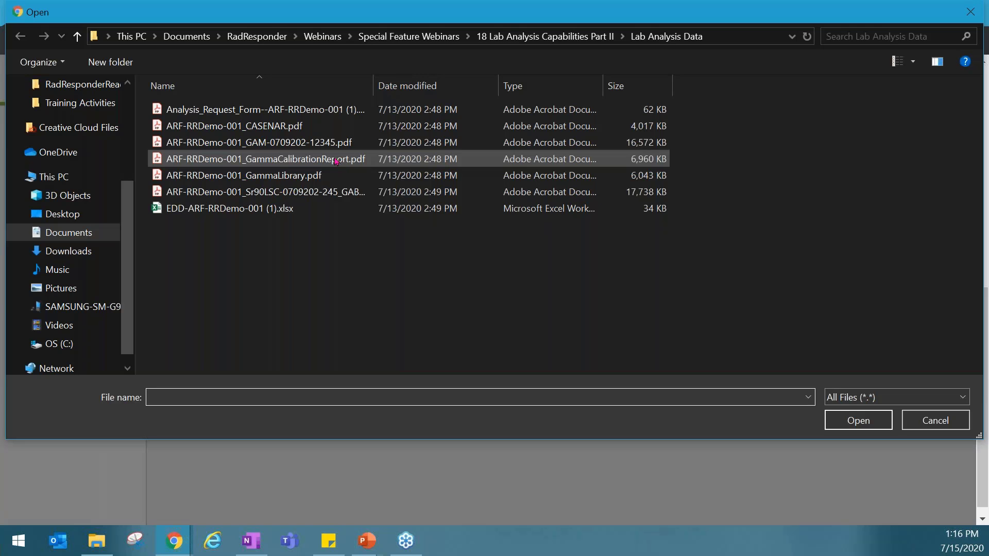
double_click(331, 143)
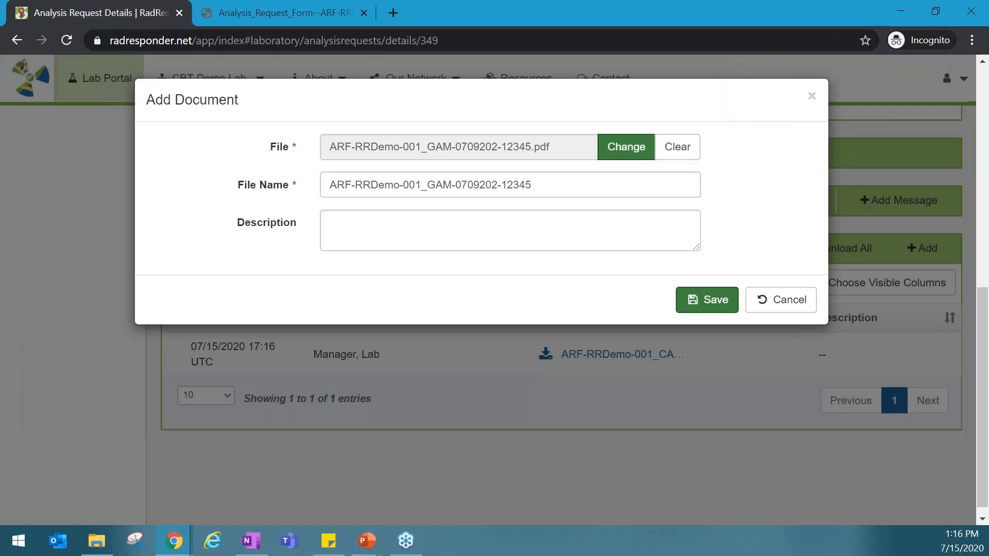
left_click(706, 304)
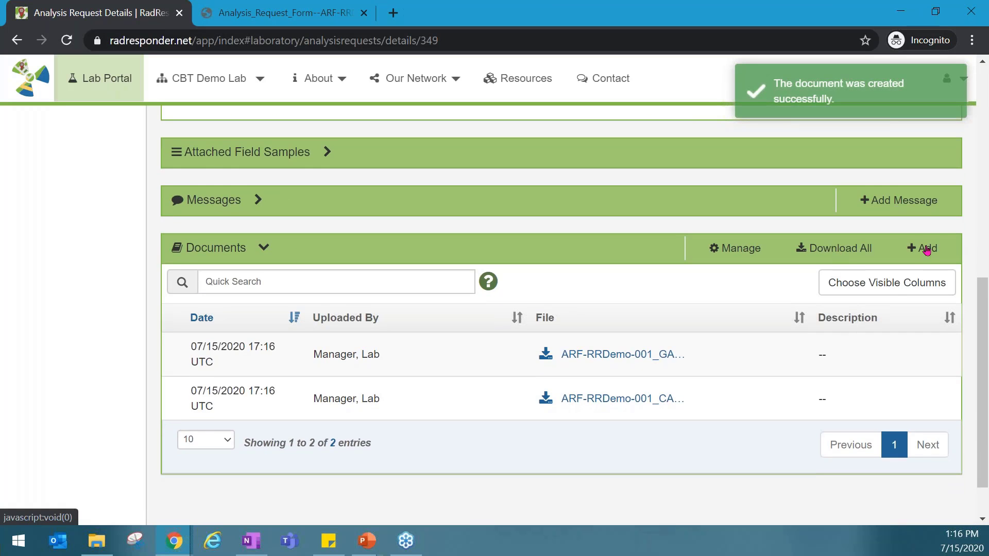
Upload the EDD-ARF-RRDemo-001 (1).xlsx spreadsheet to the request's documents and review the document list
left_click(926, 250)
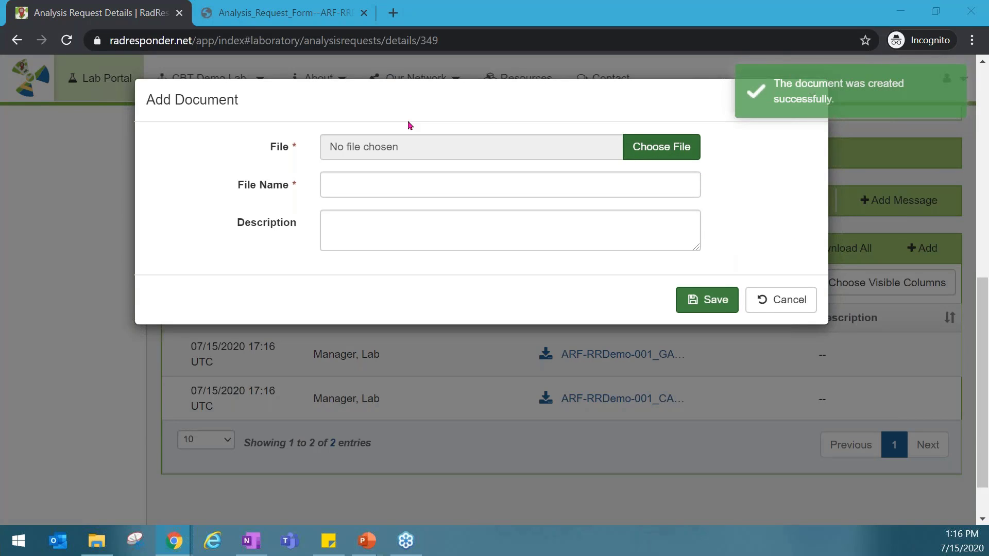
left_click(410, 147)
double_click(247, 214)
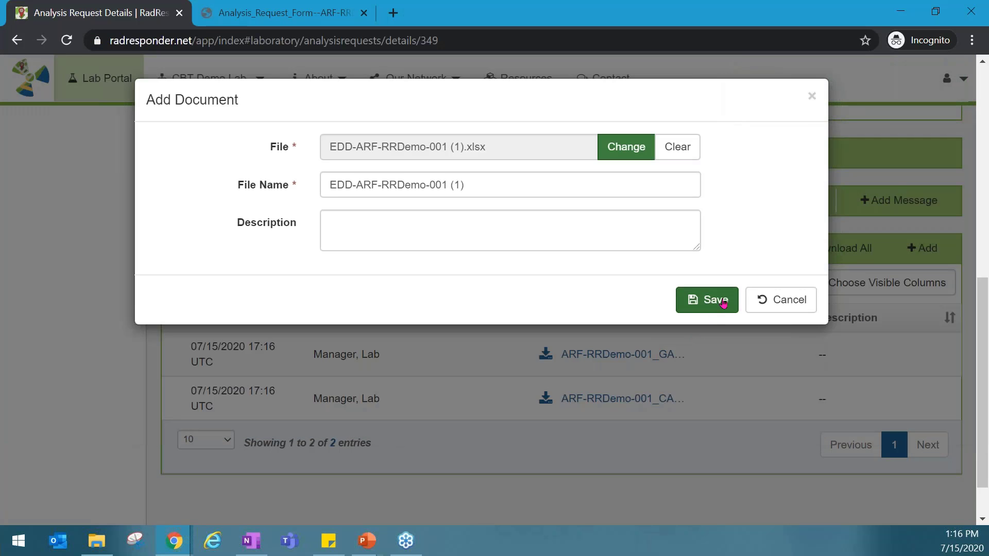
left_click(720, 301)
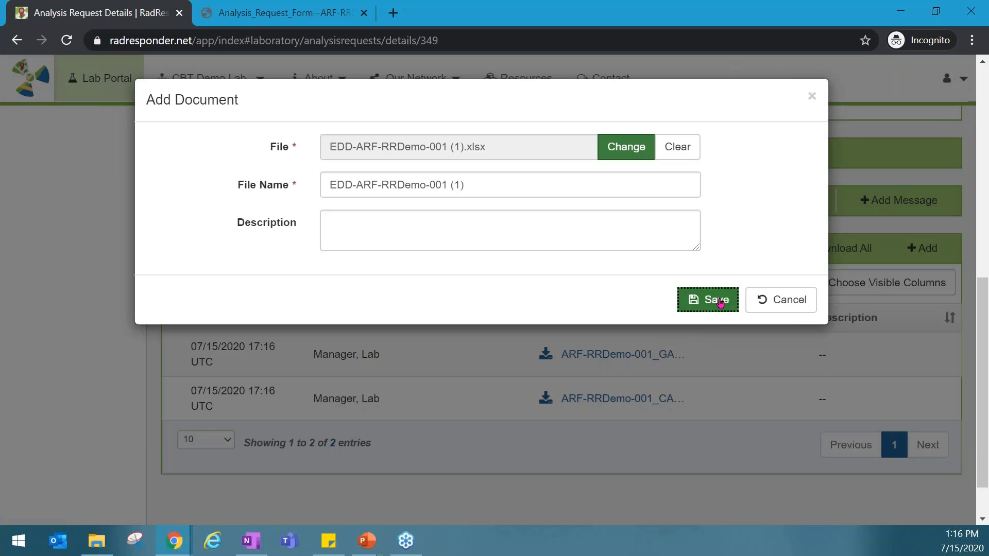
scroll(504, 393, "down", 2)
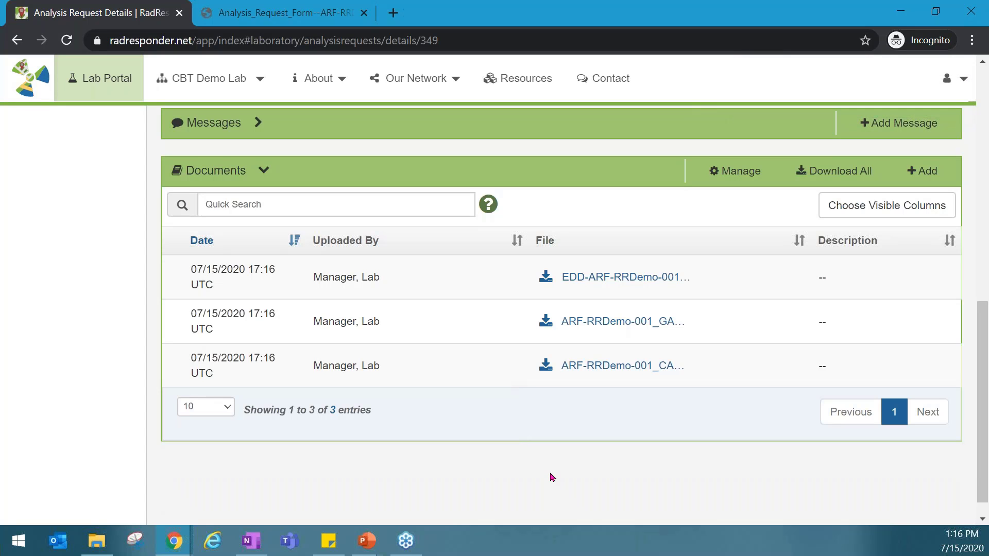
scroll(552, 478, "up", 2)
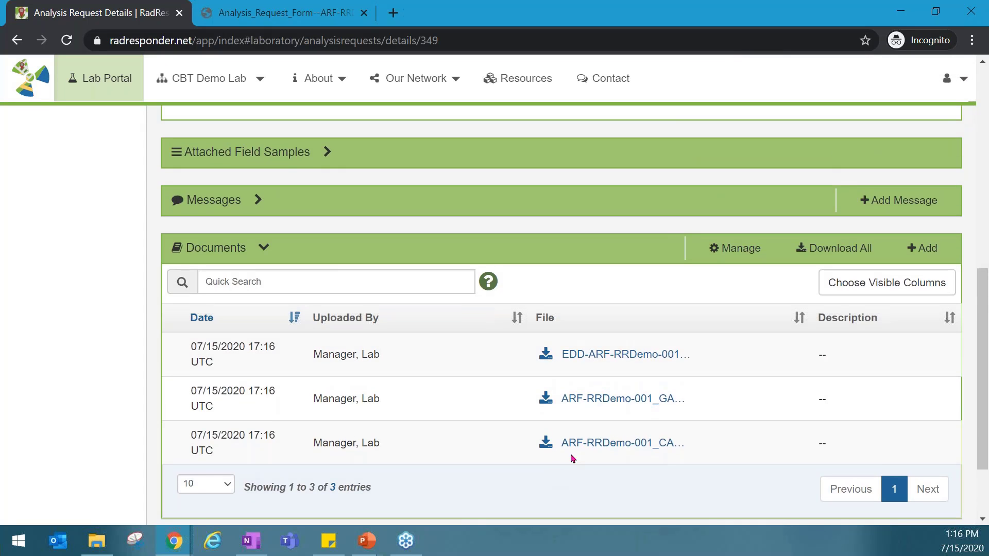
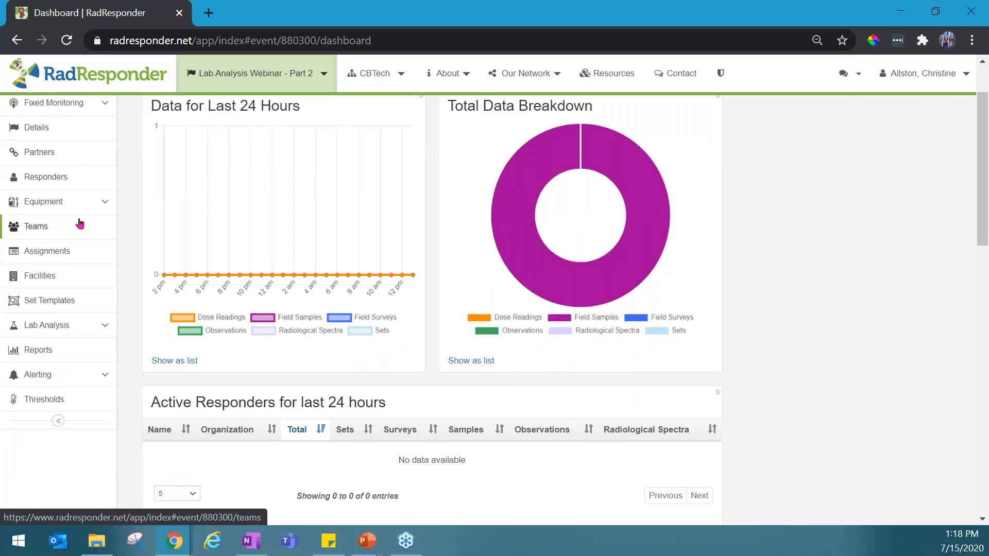
Open the lab analysis message board, and open the details of analysis request ARF-RRDemo-001 from the Analysis Requests list
left_click(79, 330)
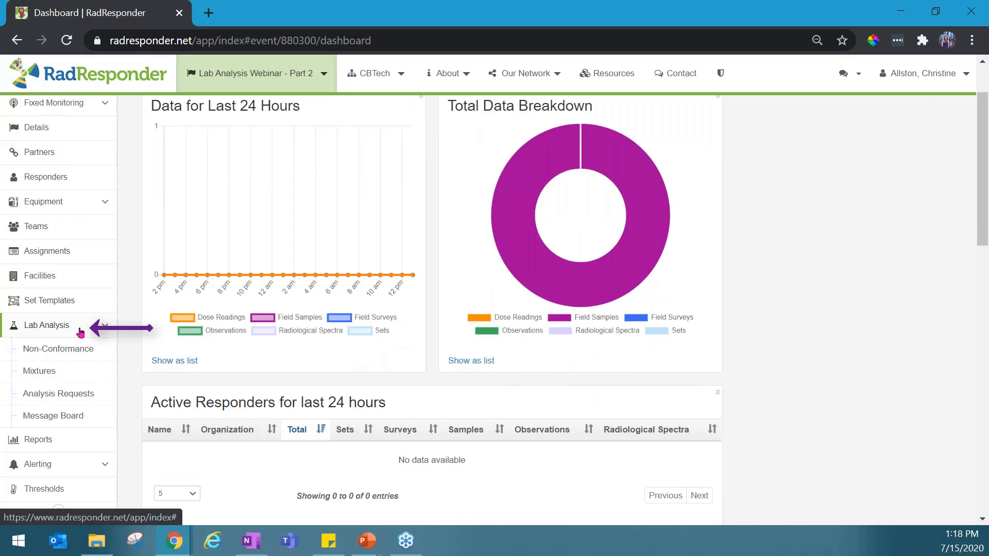
left_click(81, 418)
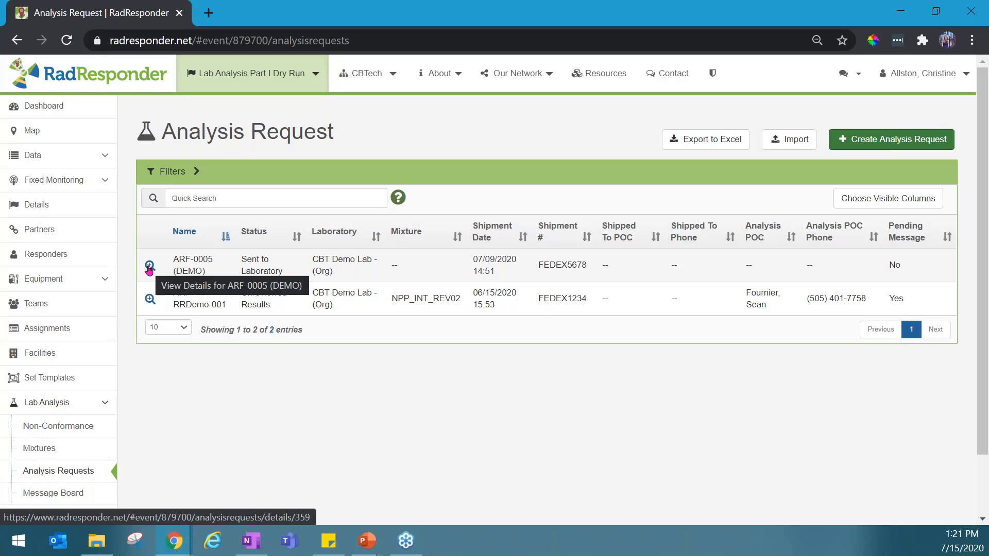
scroll(150, 269, "down", 1)
left_click(151, 230)
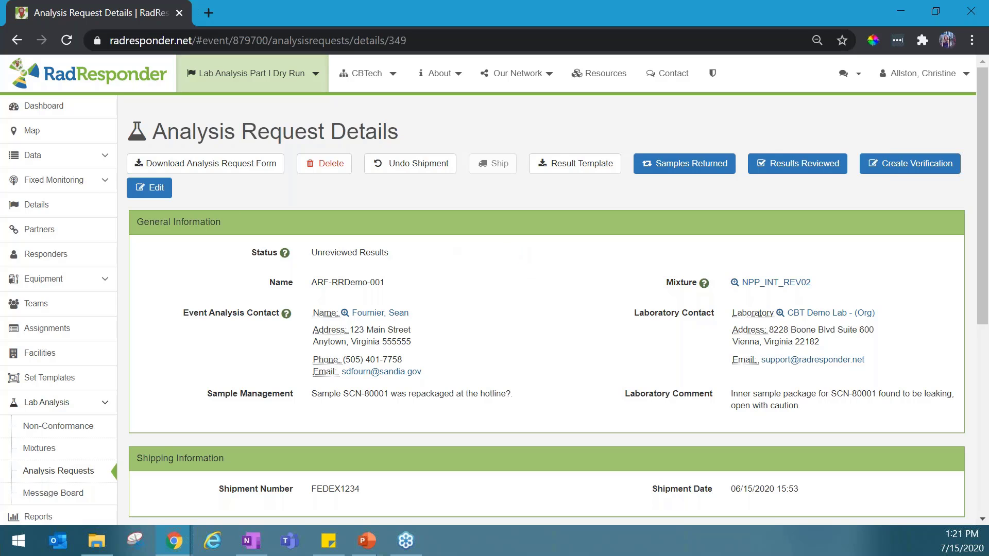
Read the lab's note in the Messages section and add the message "Issue resolved, thank you for the note" to the request
scroll(332, 277, "down", 7)
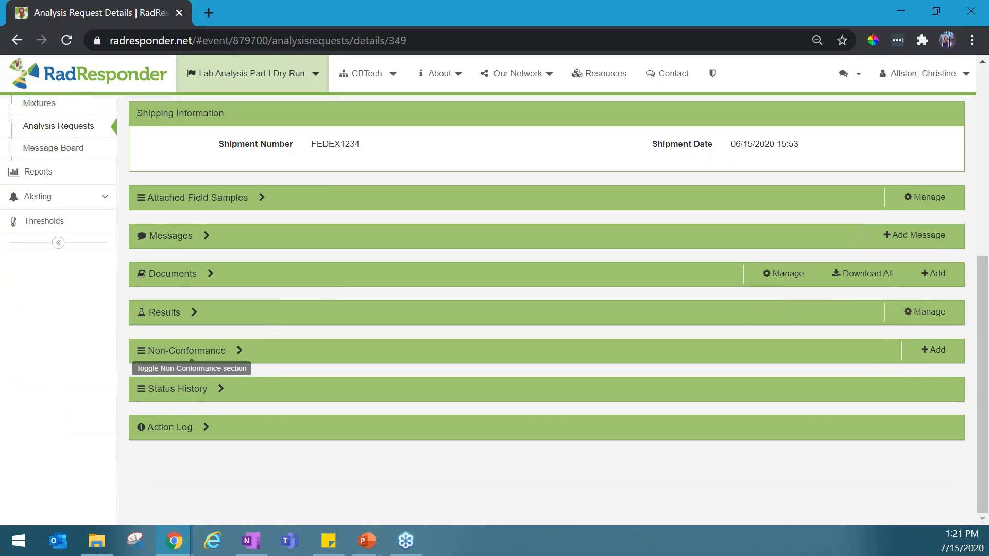
left_click(189, 235)
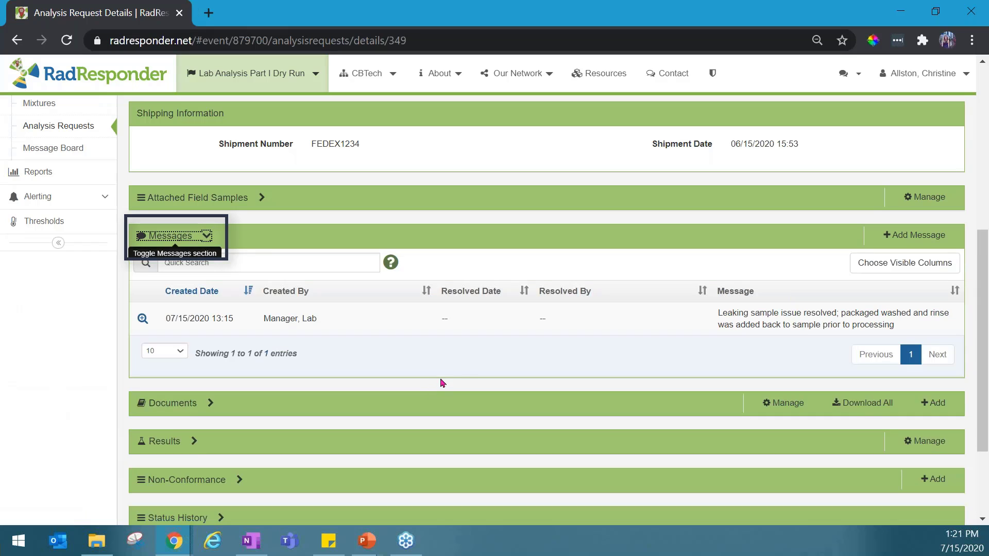
left_click_drag(708, 313, 932, 331)
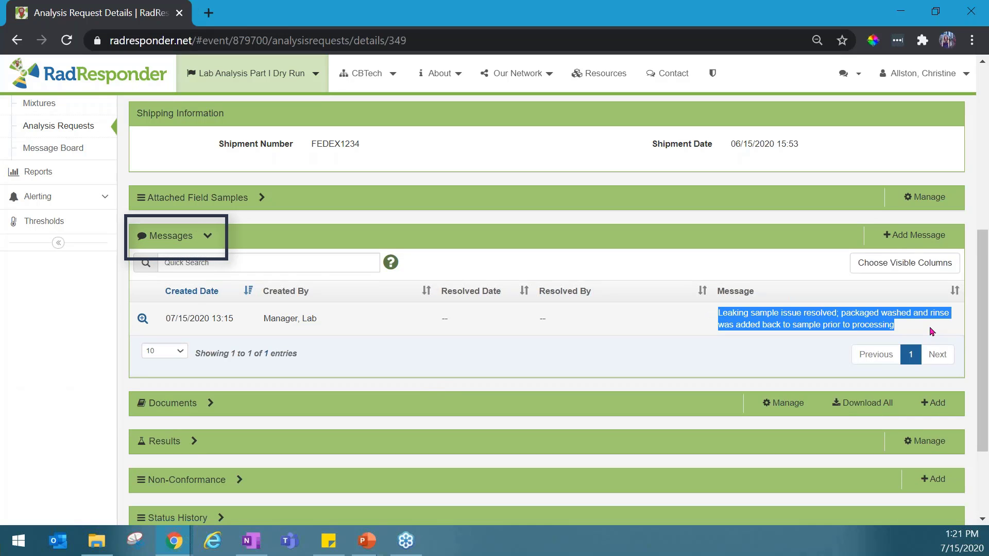
left_click(932, 331)
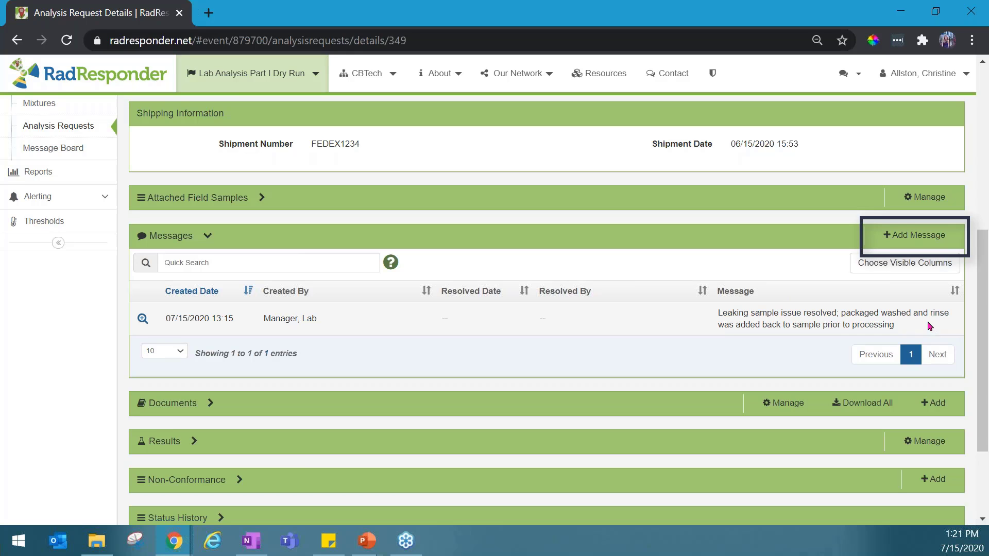
left_click(914, 235)
type("Issue resolved, thank you for the note")
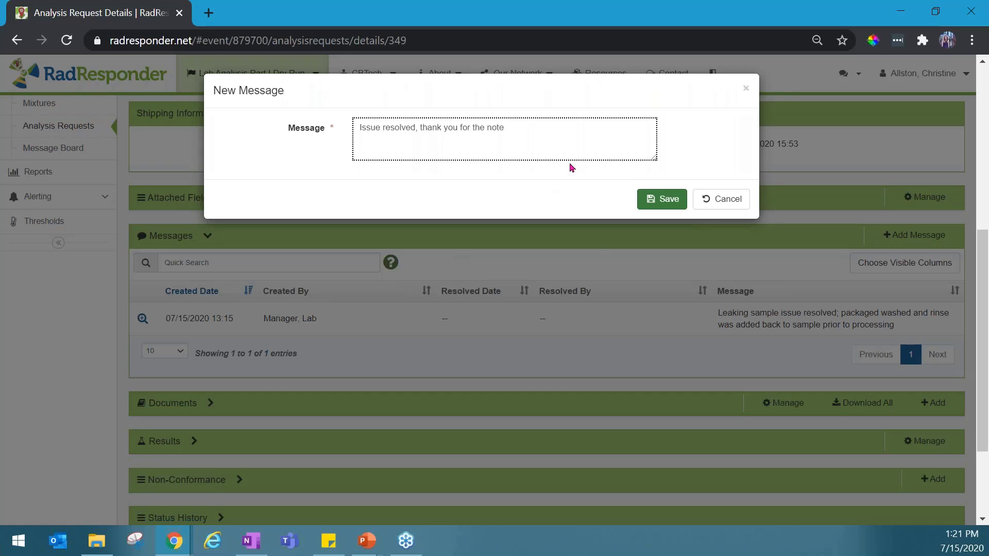
left_click(674, 204)
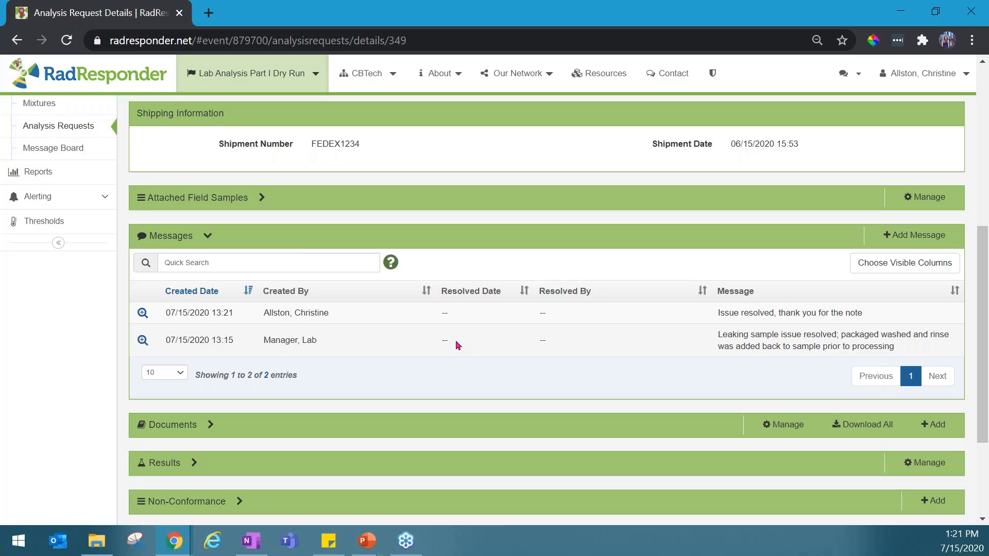
Expand the Documents section, download all of the request's documents as a zip and open the archive, dismissing the multiple-download permission request
scroll(510, 344, "down", 3)
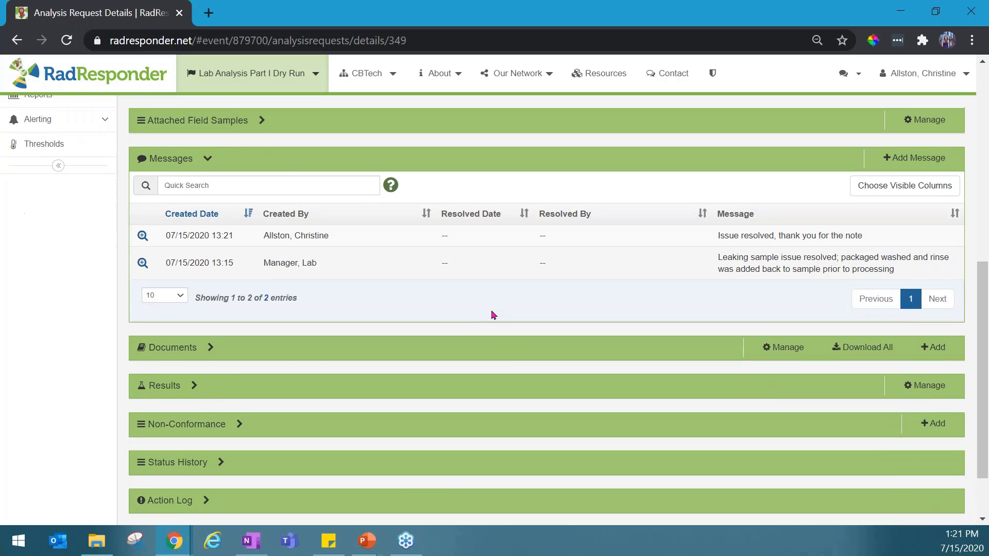
left_click(195, 275)
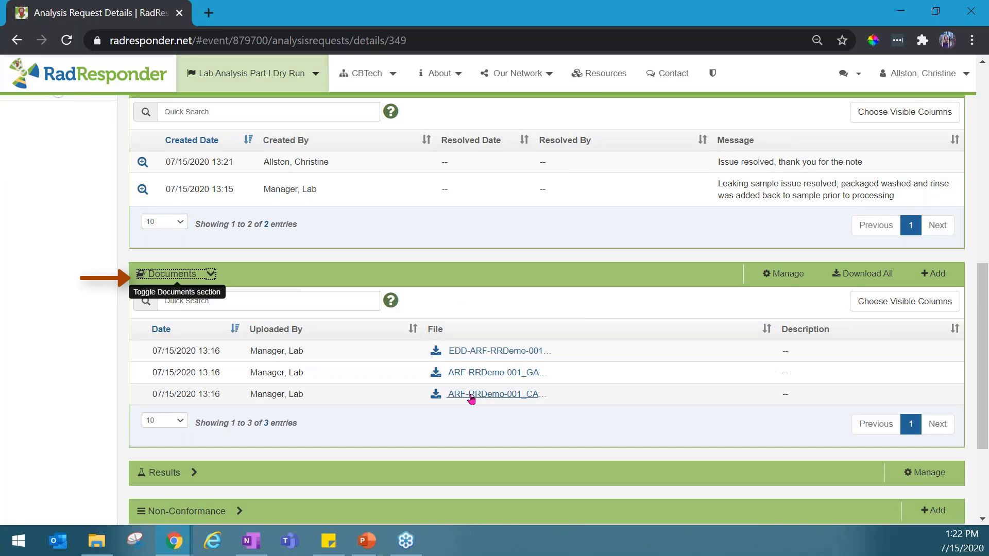
left_click(855, 276)
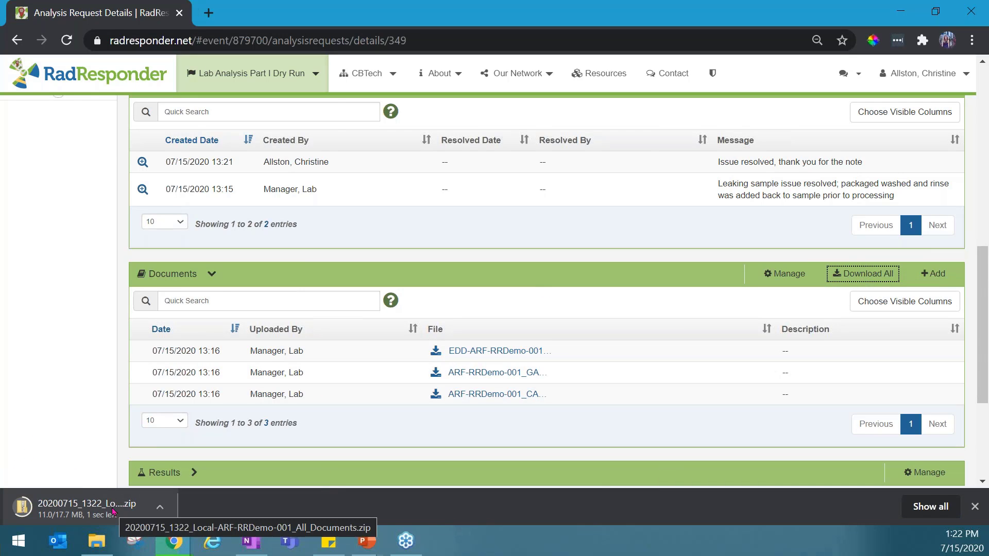
left_click(113, 511)
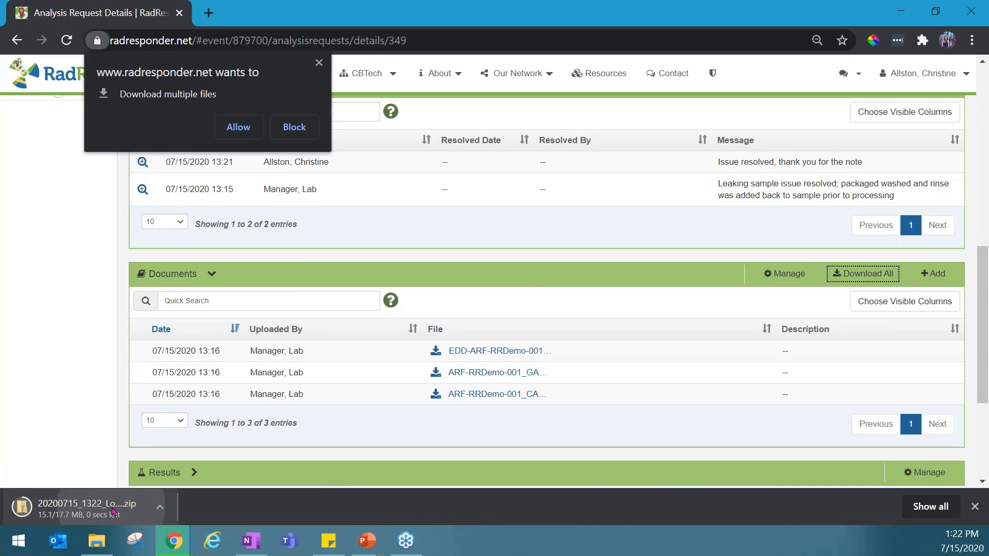
left_click(319, 64)
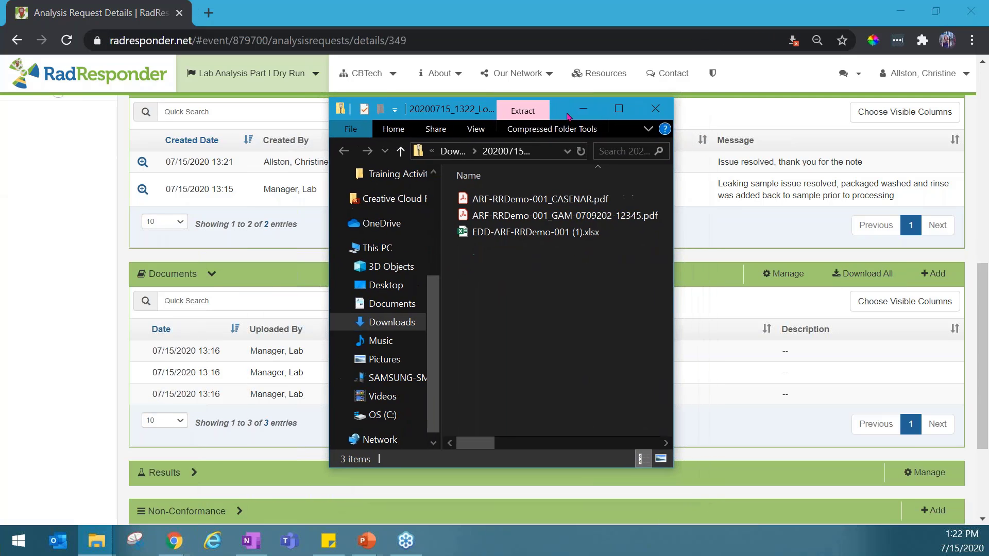
Widen the archive window to examine the full names and types of the downloaded documents, and minimize it
left_click(670, 212)
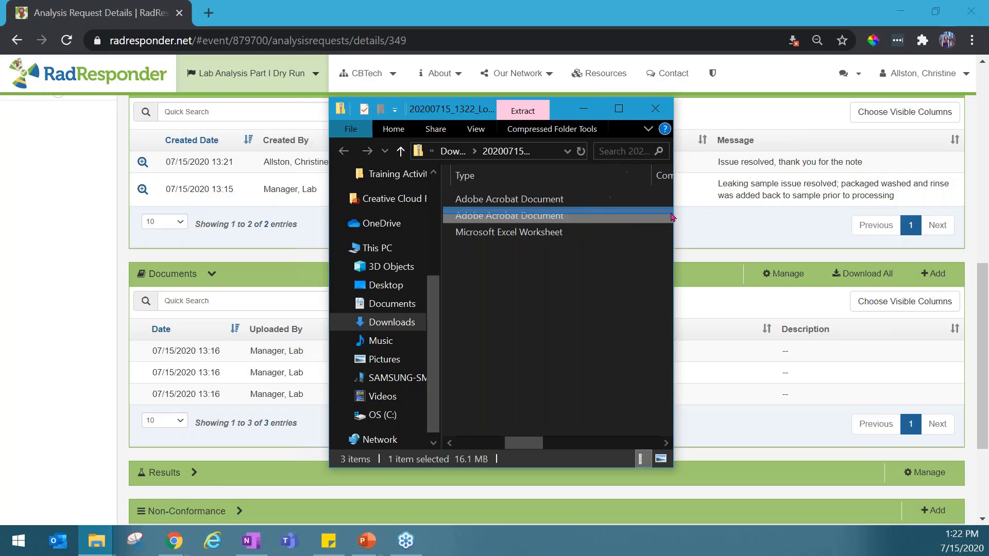
left_click_drag(524, 444, 487, 442)
left_click_drag(673, 424, 913, 424)
left_click(544, 313)
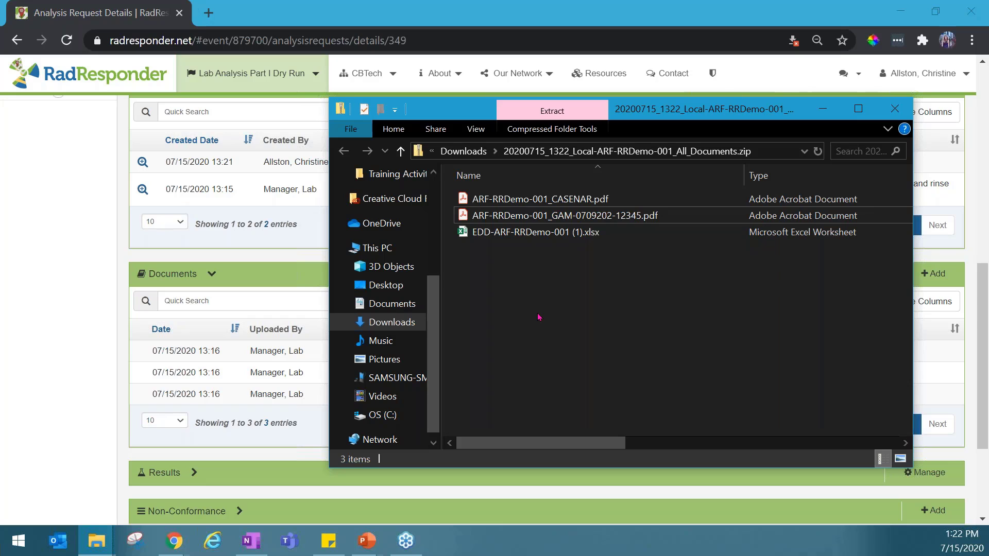
left_click(822, 109)
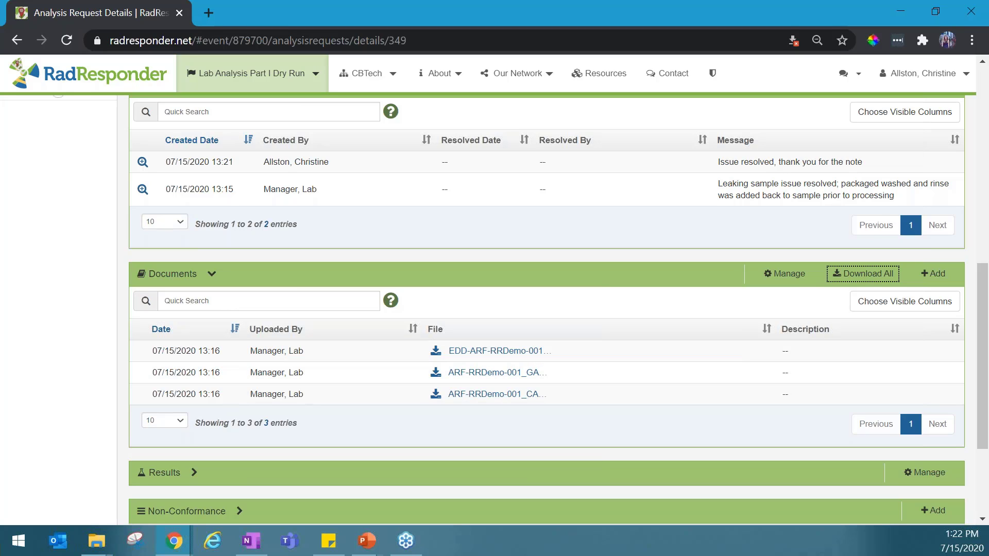
key("alt+Tab")
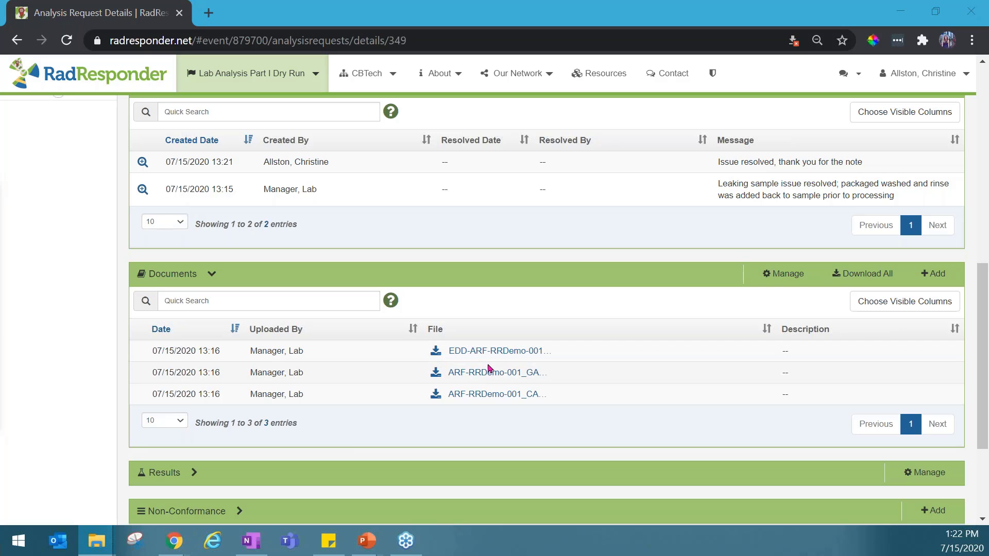
Create a verification for the analysis request and tick its first five questions, from custody records through measurement sensitivity requirements
scroll(523, 314, "up", 15)
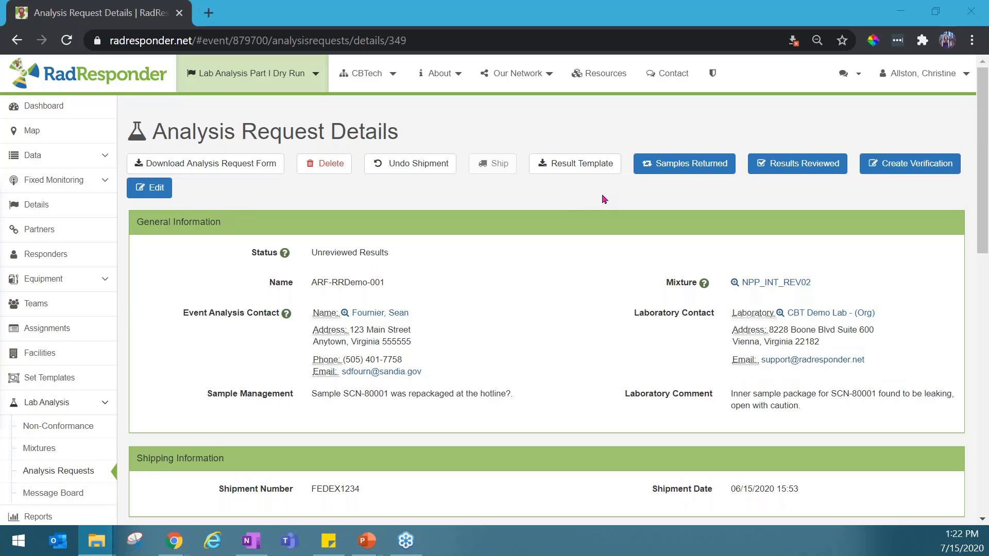
left_click(915, 173)
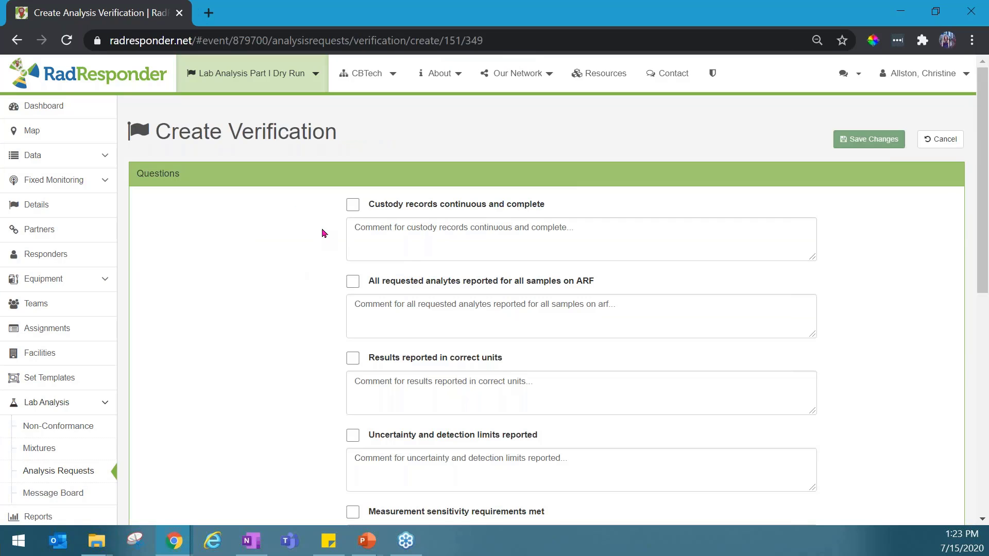
left_click(353, 205)
scroll(292, 256, "down", 1)
left_click(353, 202)
left_click(353, 280)
scroll(311, 279, "down", 1)
left_click(353, 280)
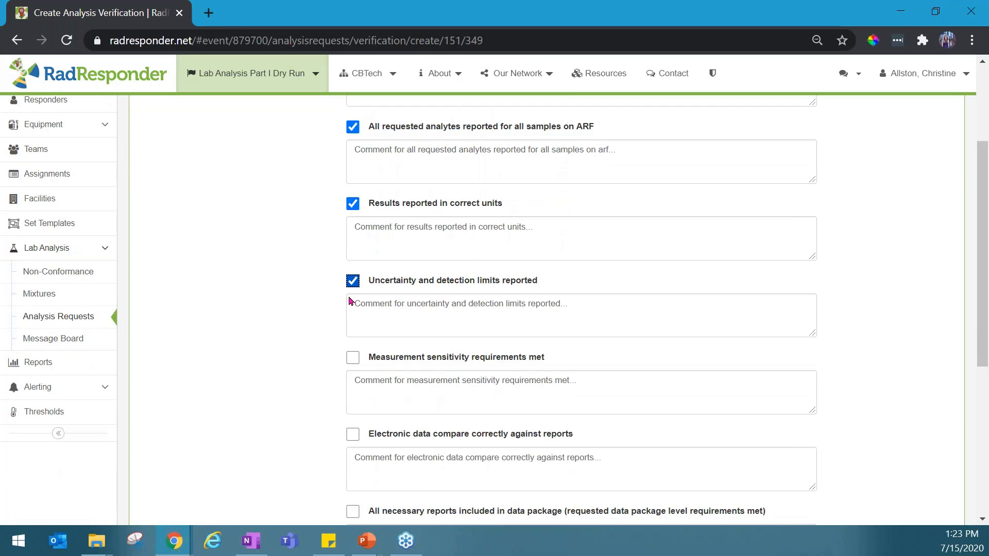
left_click(353, 357)
Tick the electronic data, necessary reports and lab-reported QC questions, enter the comment "Looks good" and save the verification
scroll(313, 297, "down", 2)
scroll(313, 297, "down", 2)
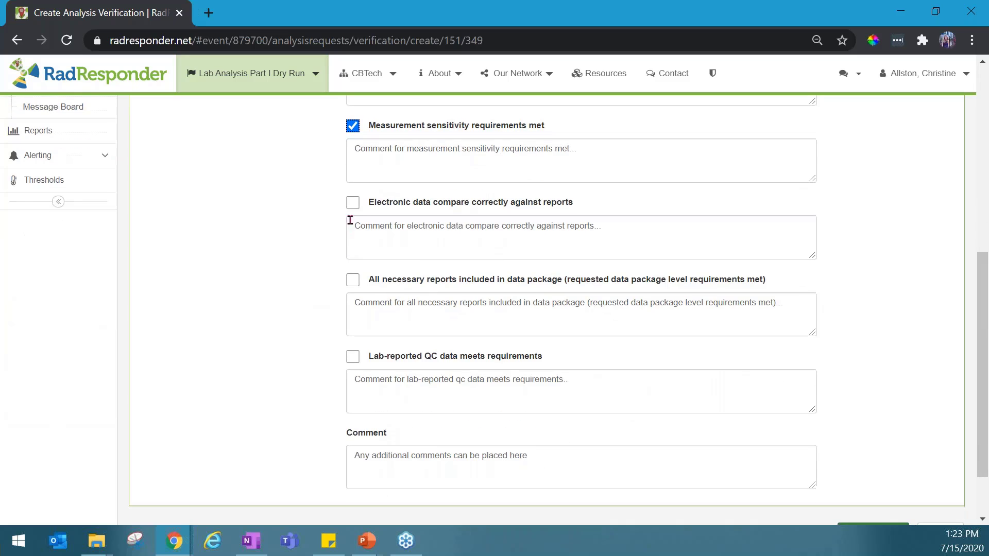
left_click(353, 202)
left_click(353, 280)
left_click(353, 357)
scroll(278, 340, "down", 1)
left_click(362, 390)
type("Looks good")
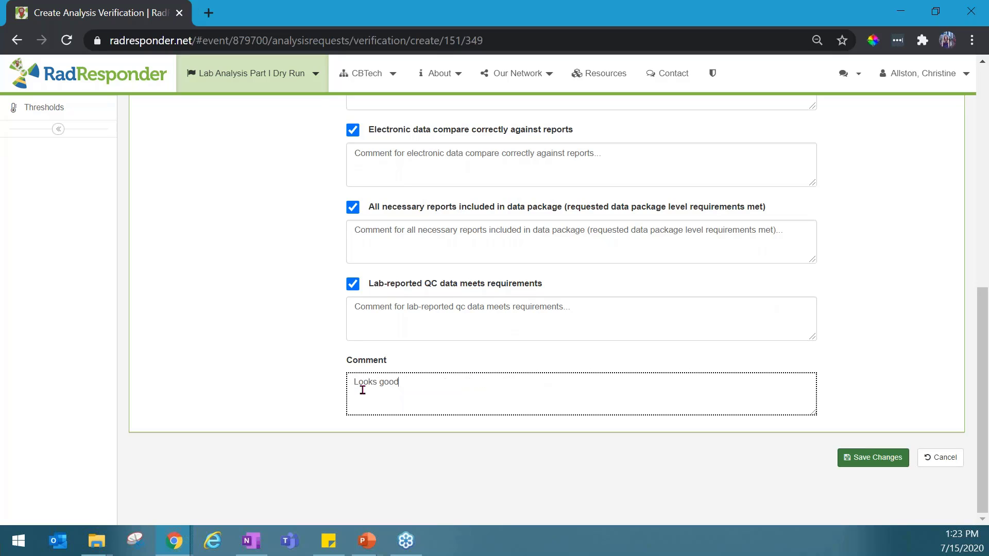
left_click(865, 460)
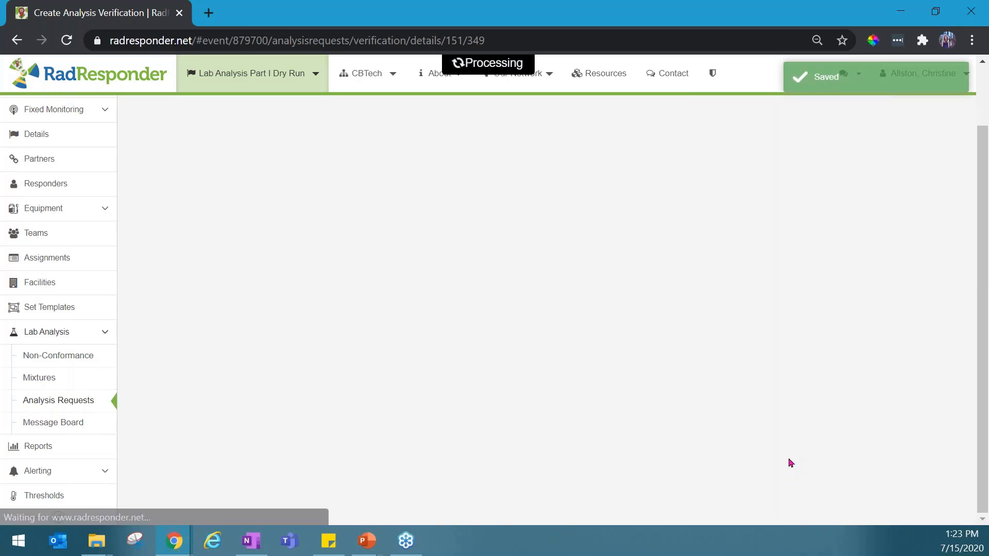
scroll(484, 274, "up", 1)
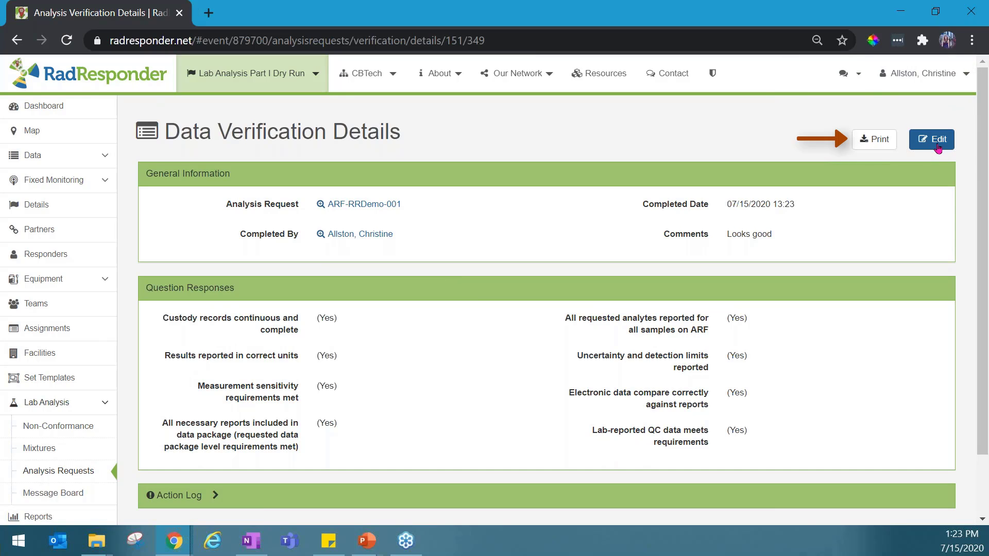
Return to the details of ARF-RRDemo-001, mark all its results as reviewed and check the request's status
left_click(50, 471)
left_click(150, 309)
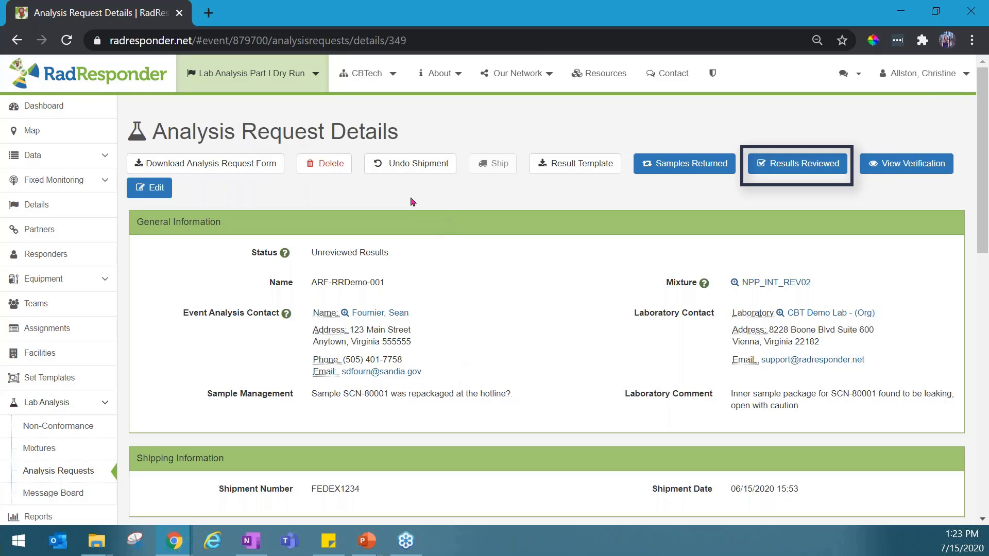
left_click(799, 175)
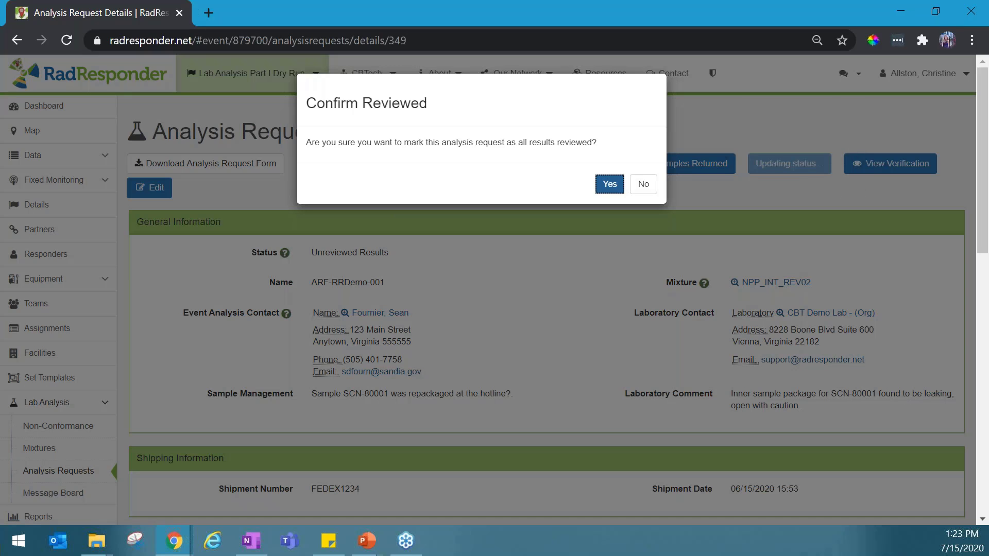
left_click(610, 185)
left_click_drag(250, 256, 404, 256)
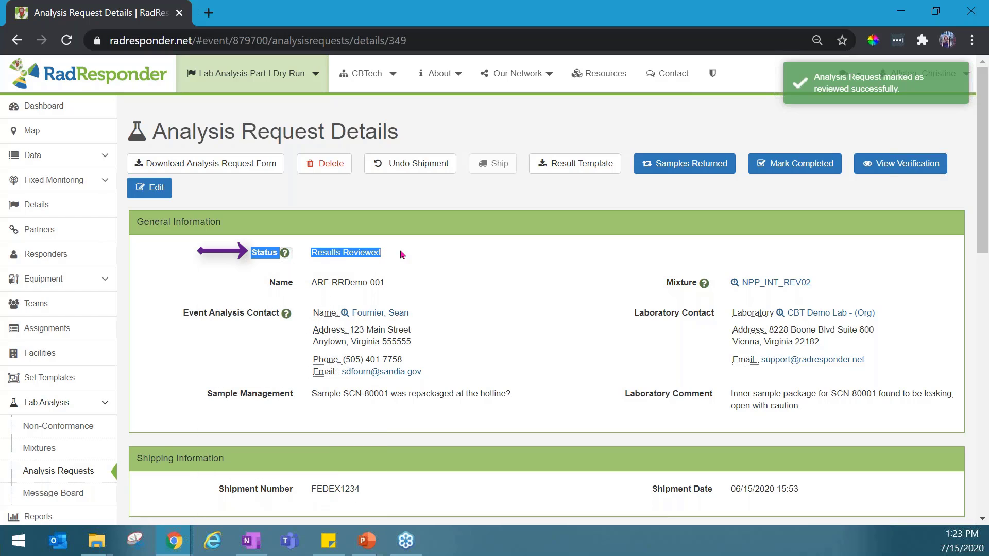
left_click(451, 274)
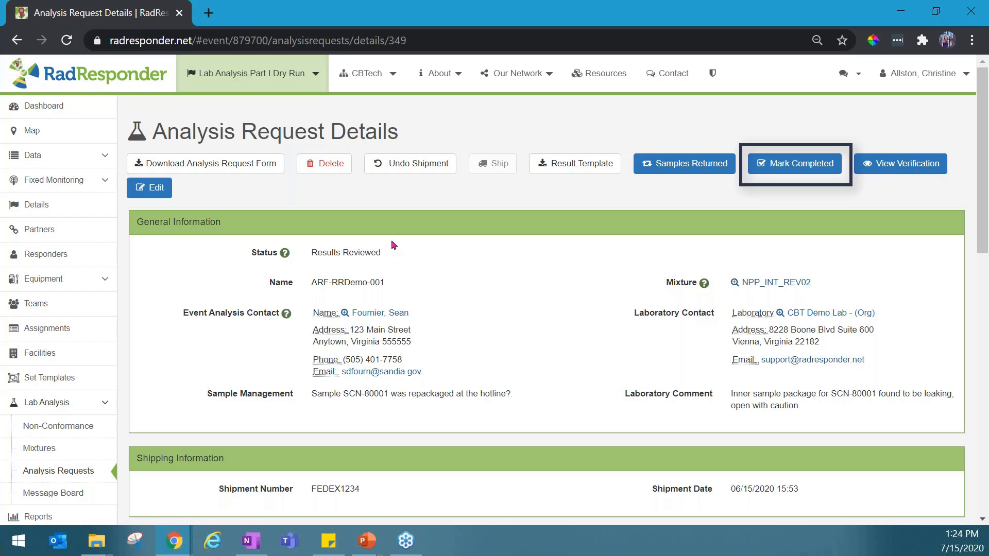
Mark analysis request ARF-RRDemo-001 as completed and check its status
left_click(805, 174)
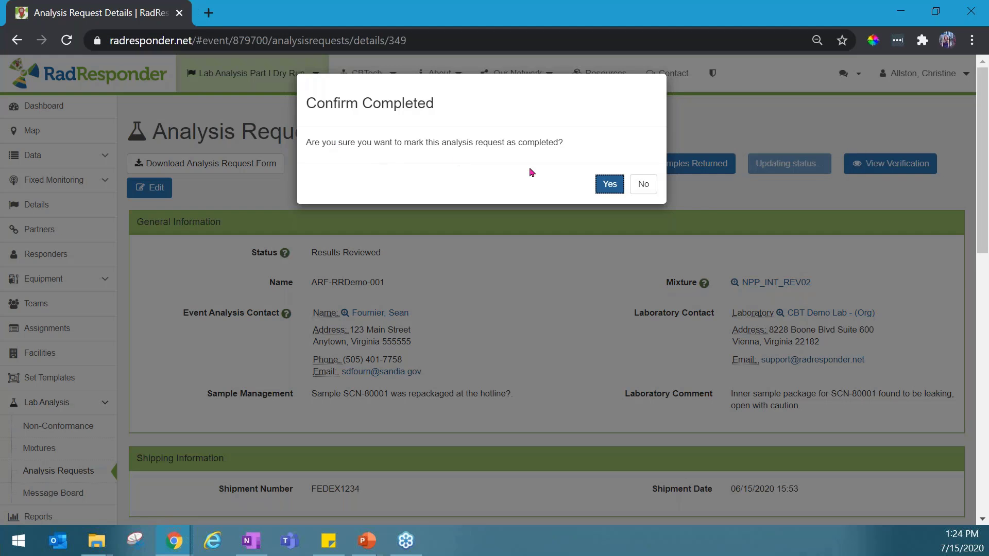
left_click(609, 184)
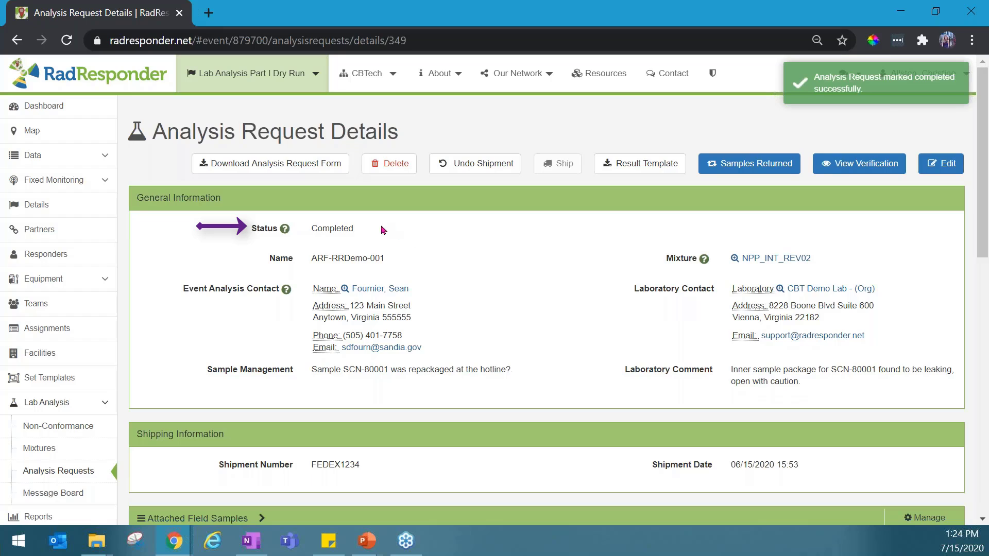
left_click_drag(363, 230, 197, 226)
left_click(204, 272)
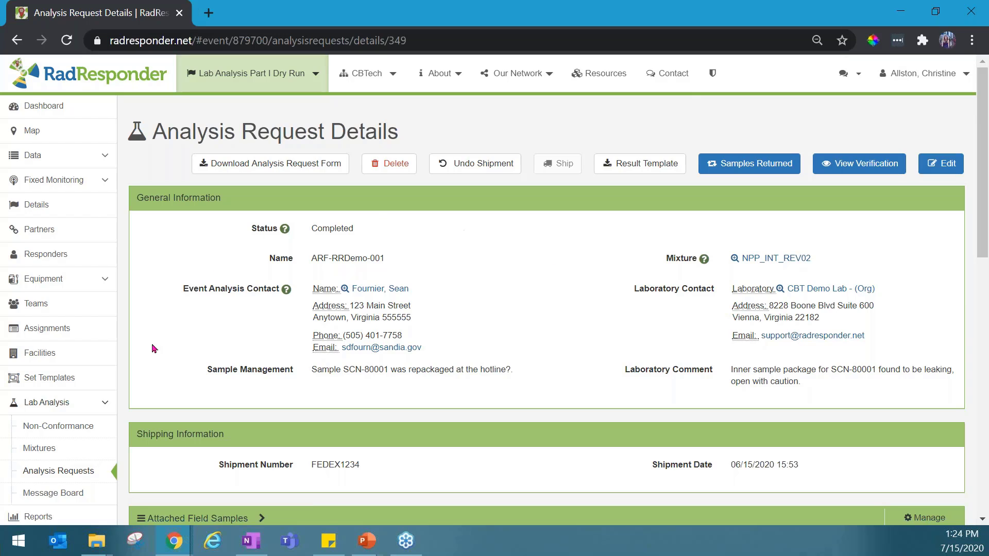
Collapse the Lab Analysis group and open the event's Analytical Results list from the data section
left_click(82, 405)
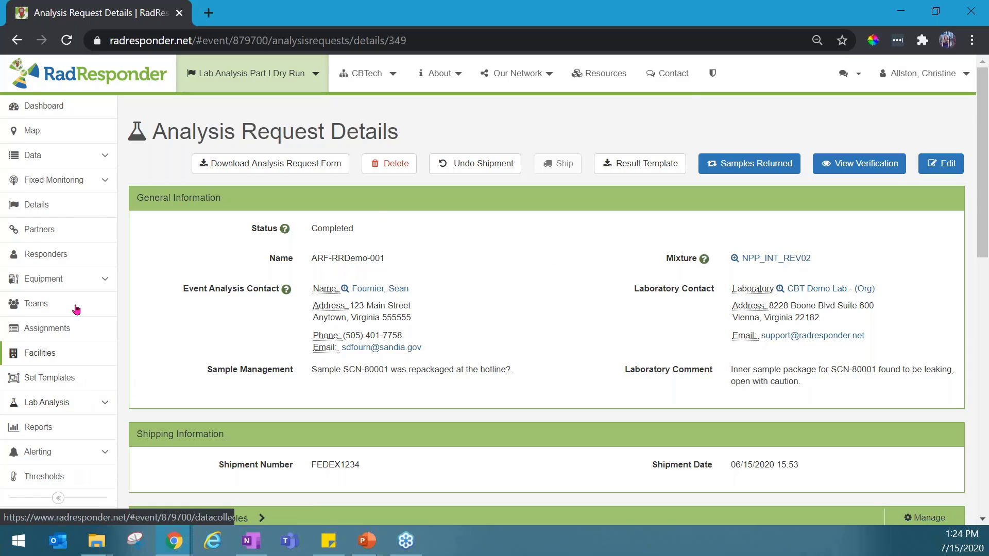
left_click(85, 159)
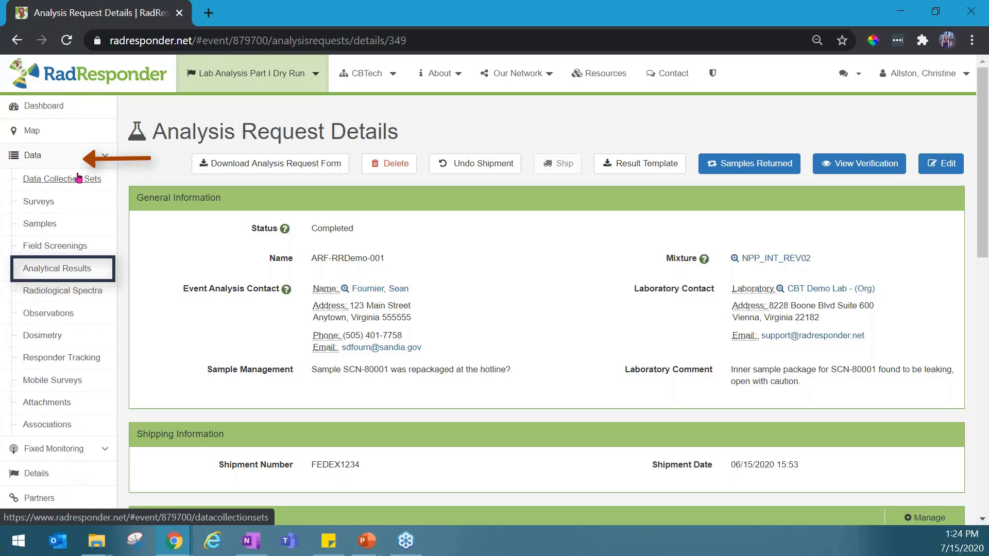
left_click(82, 272)
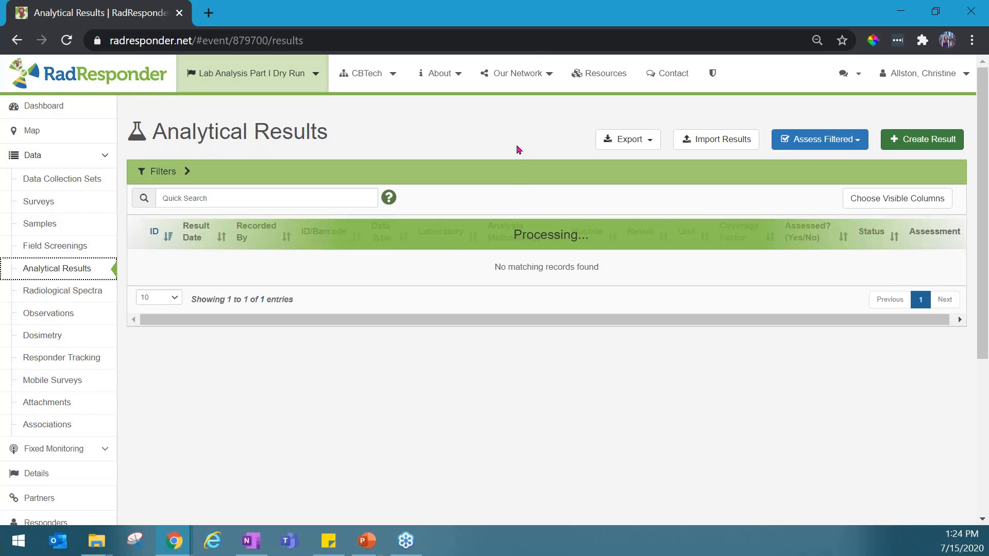
Import the analytical results from the file EDD-ARF-RRDemo-001 (1).xlsx, keeping the import date/time as Local
left_click(708, 146)
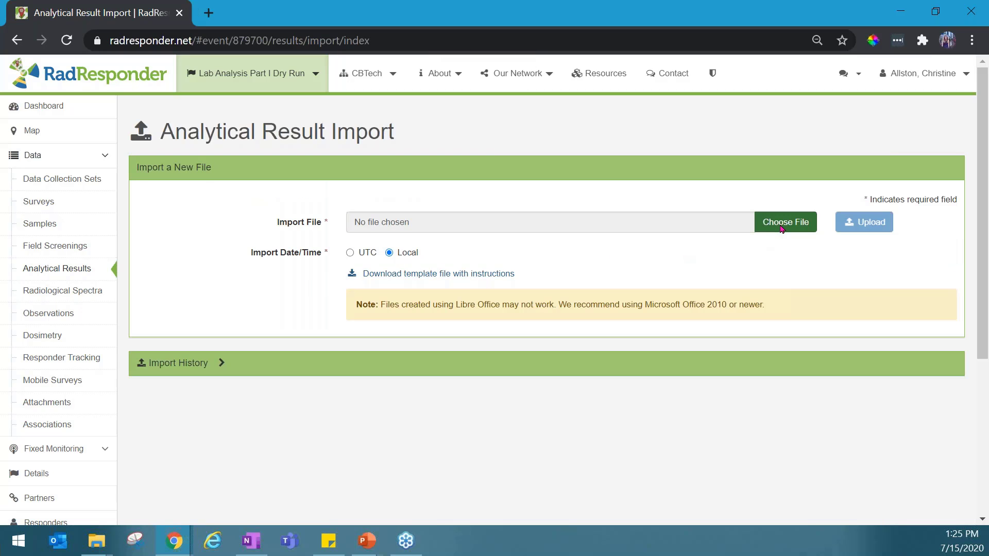
left_click(781, 226)
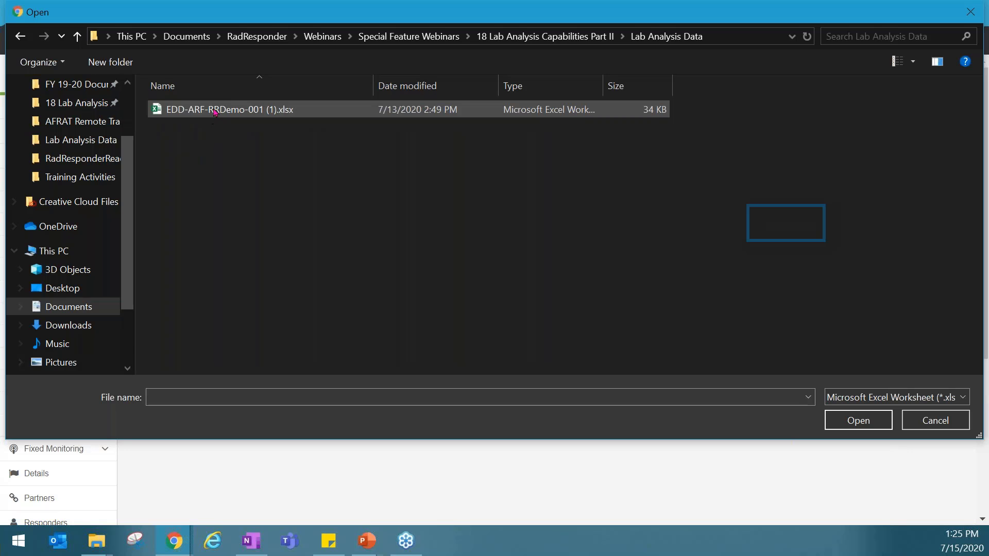
left_click(215, 110)
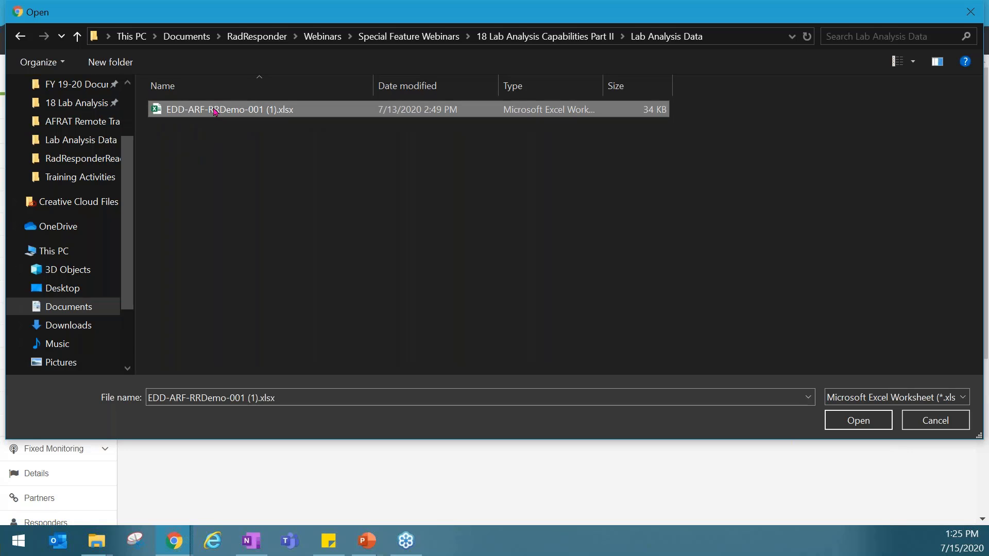
double_click(215, 109)
left_click(870, 225)
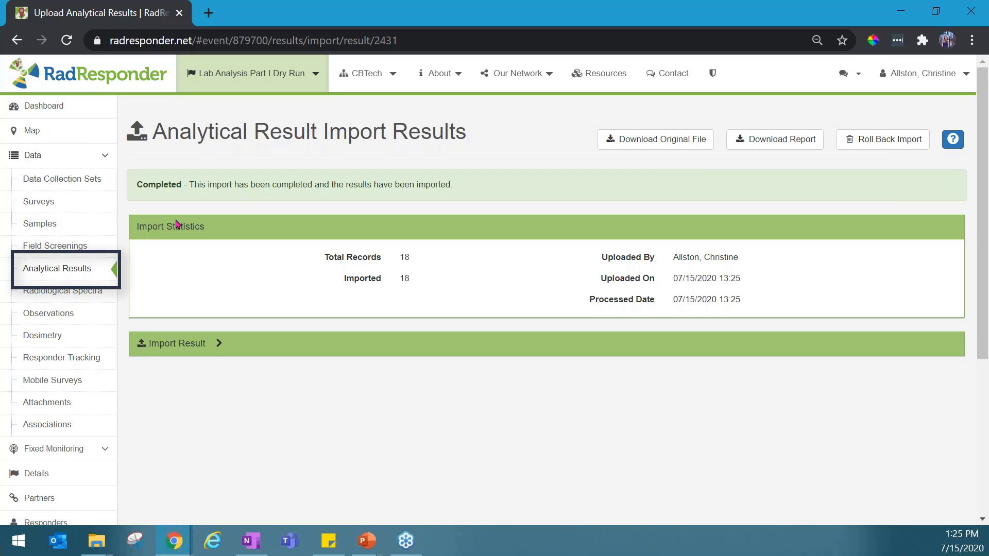
Return to the event's Analytical Results list and look over the imported records
left_click(92, 272)
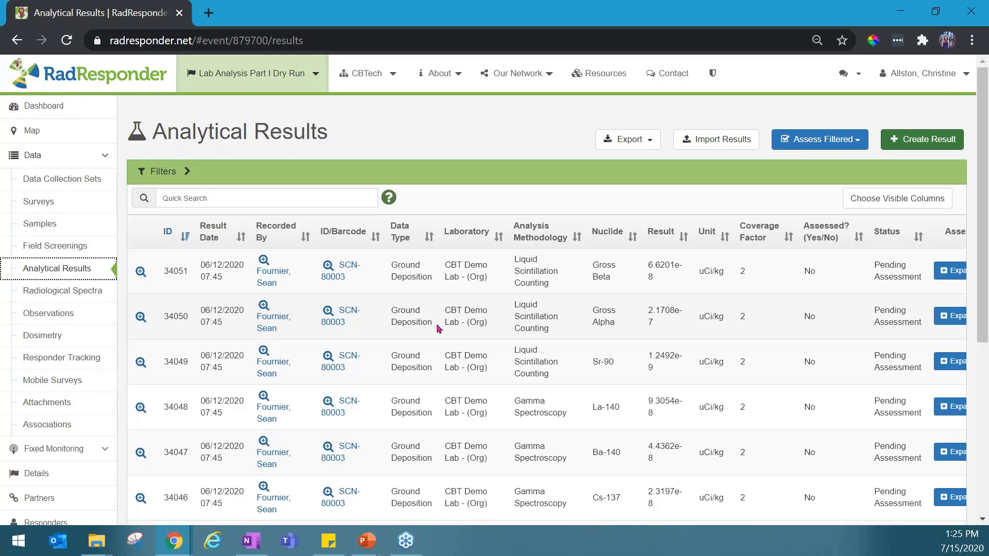
scroll(450, 198, "down", 5)
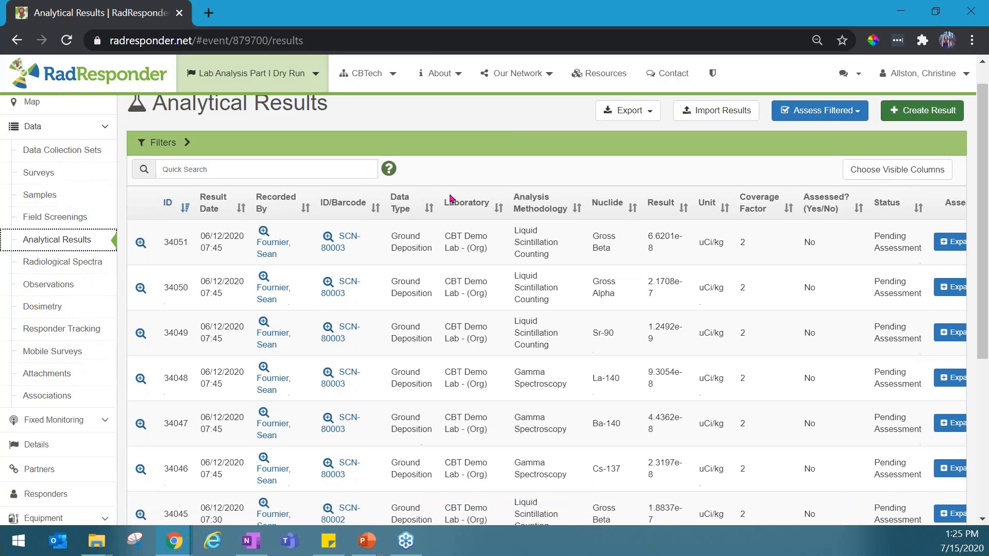
scroll(450, 198, "up", 5)
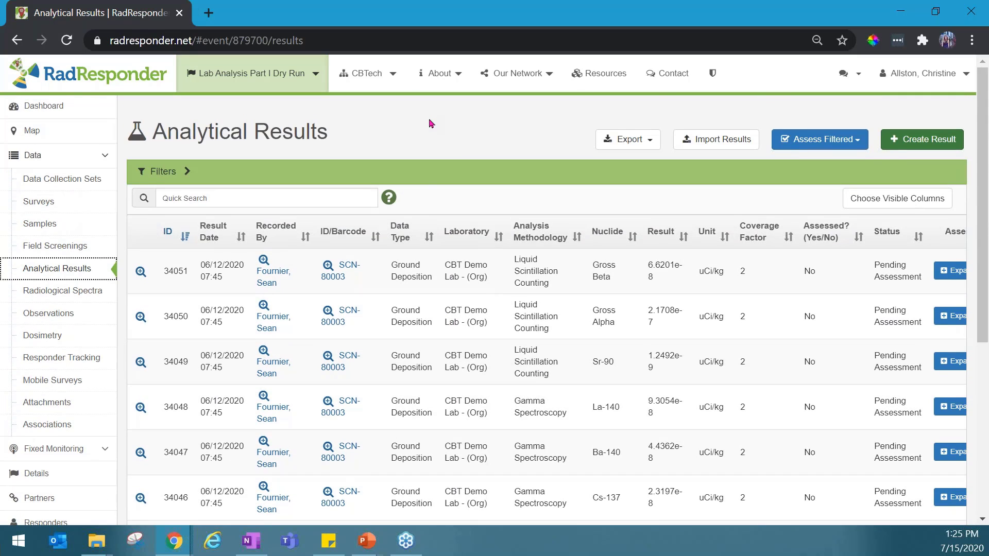
Expand the filters and restrict the analytical results to analysis request ARF-RRDemo-001
left_click(188, 173)
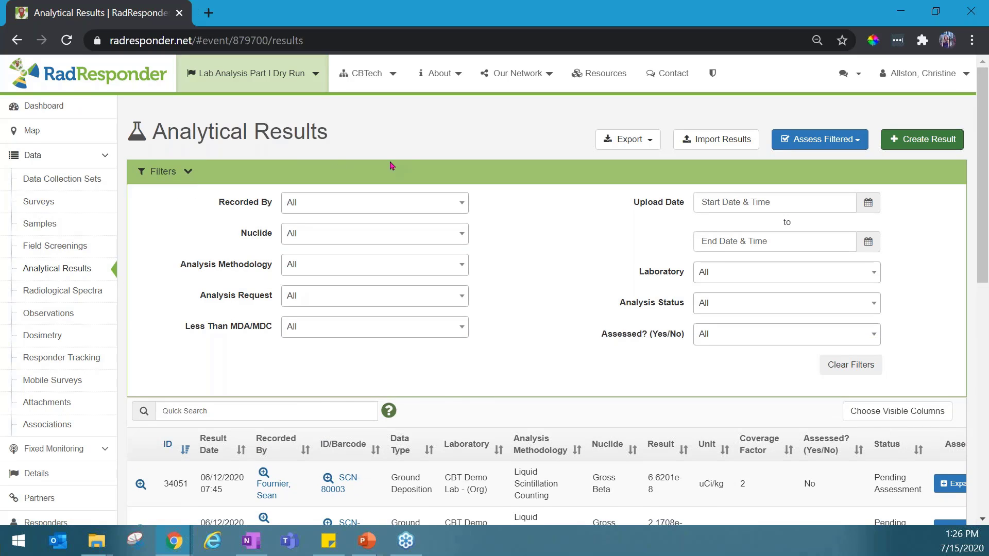
scroll(391, 165, "down", 2)
scroll(390, 165, "up", 2)
left_click(393, 305)
left_click(387, 335)
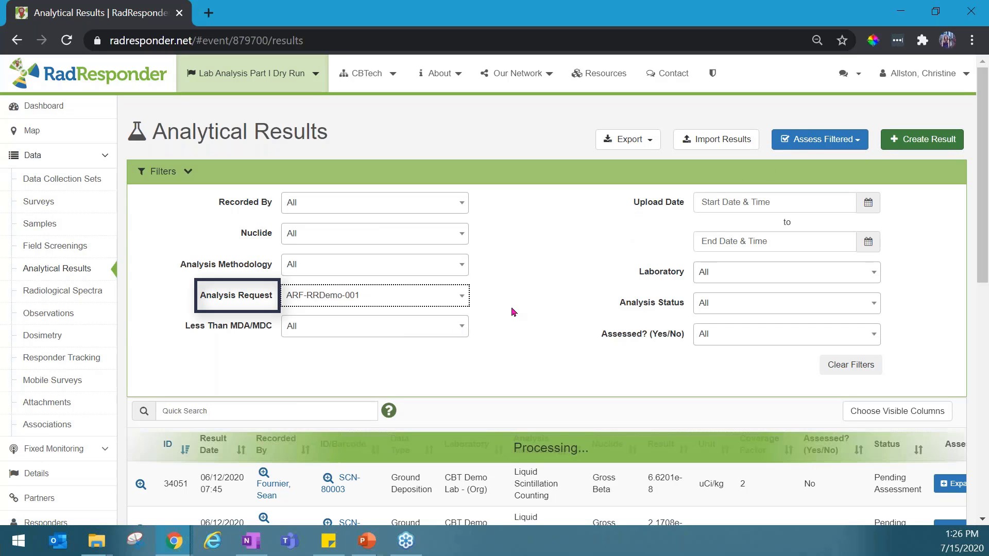
left_click(534, 287)
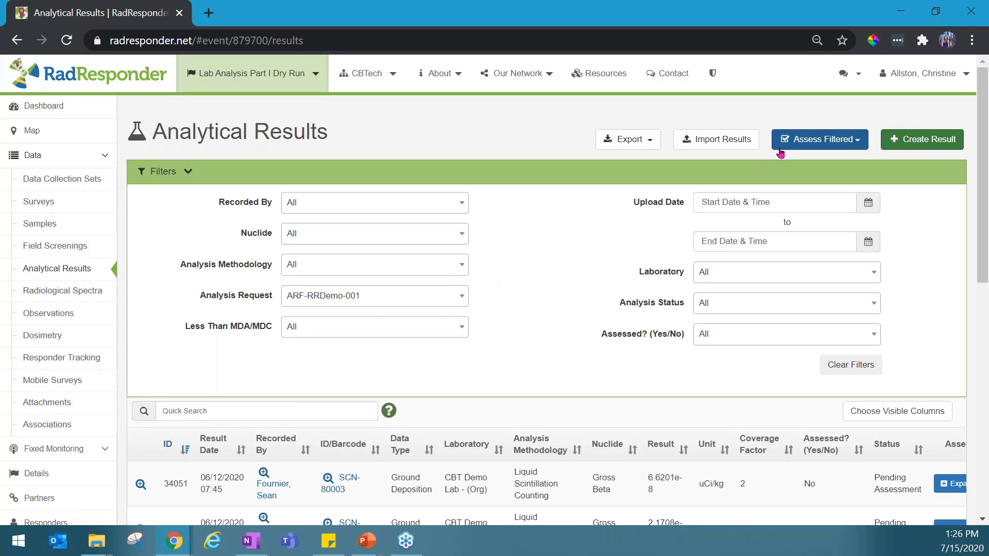
Mark all filtered records as accepted in bulk with the comment "All accepted"
left_click(800, 145)
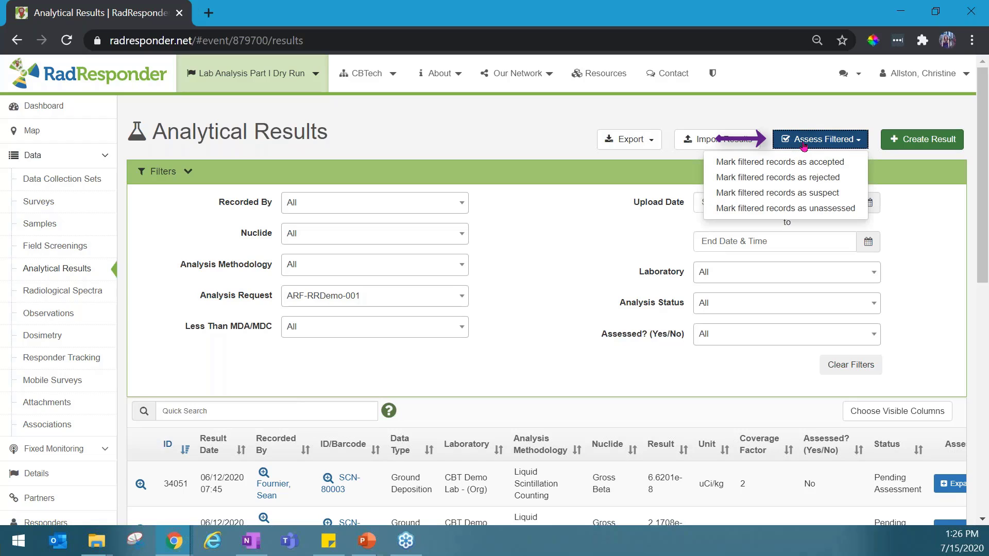
left_click(834, 162)
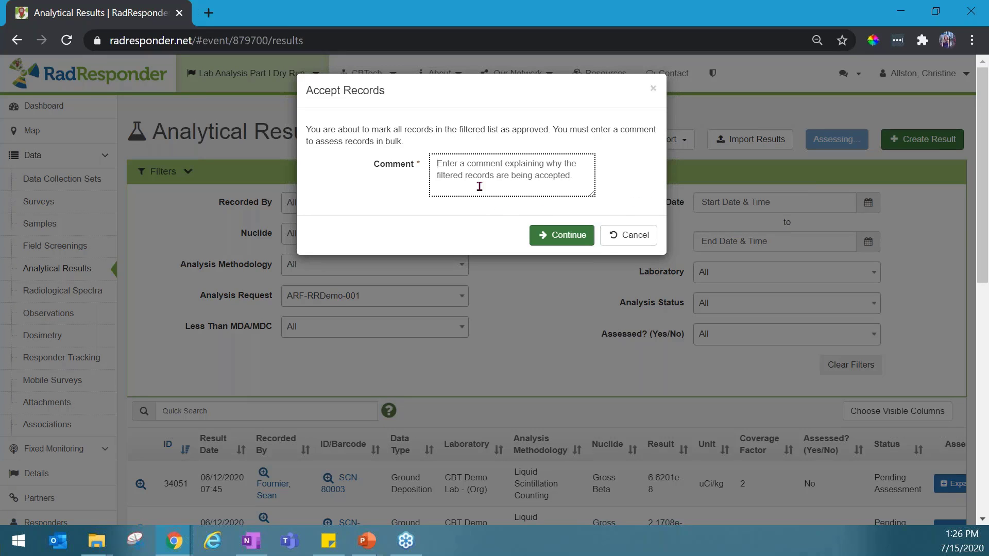
type("All accepy")
key("BackSpace")
type("ted")
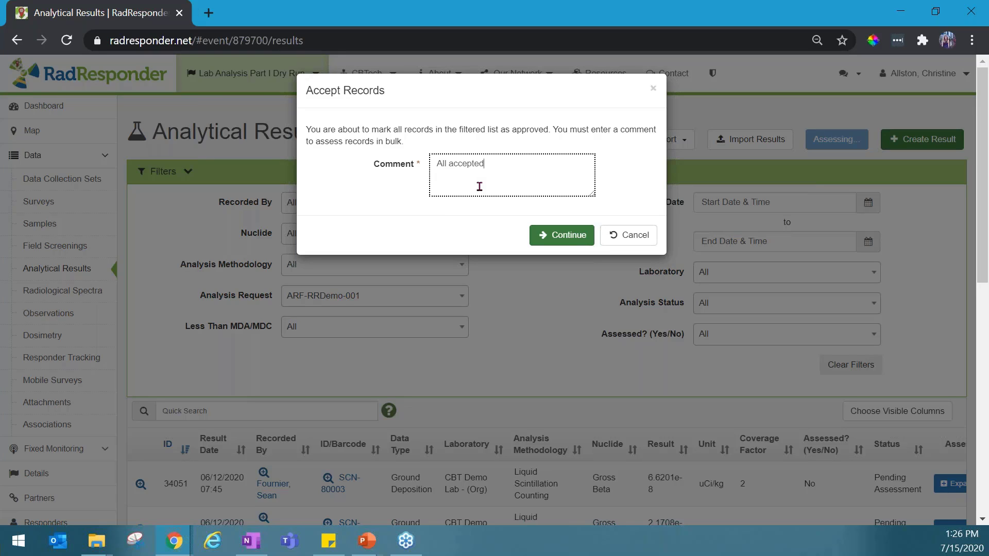
left_click(549, 236)
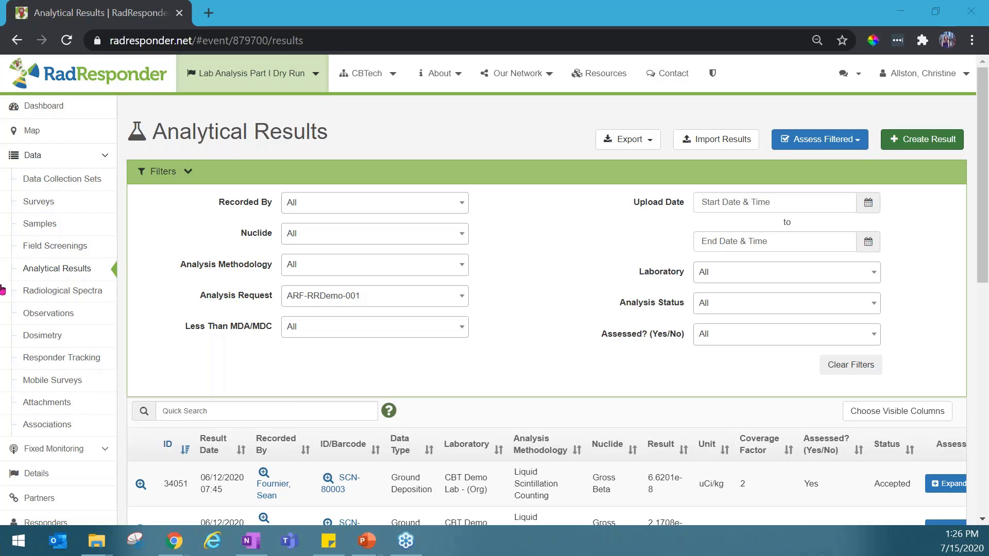
Check the assessed and status values of the filtered analytical results
left_click(509, 299)
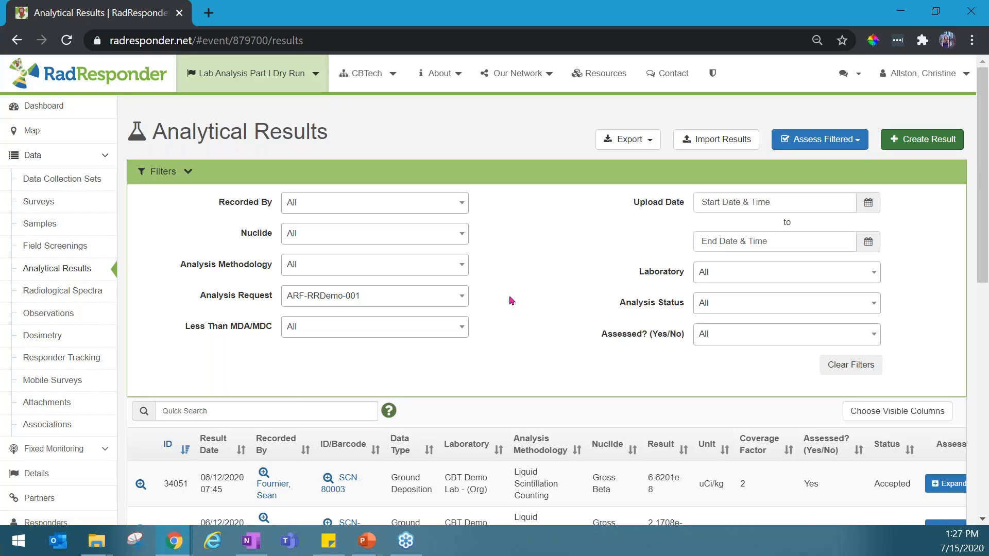
scroll(512, 300, "down", 3)
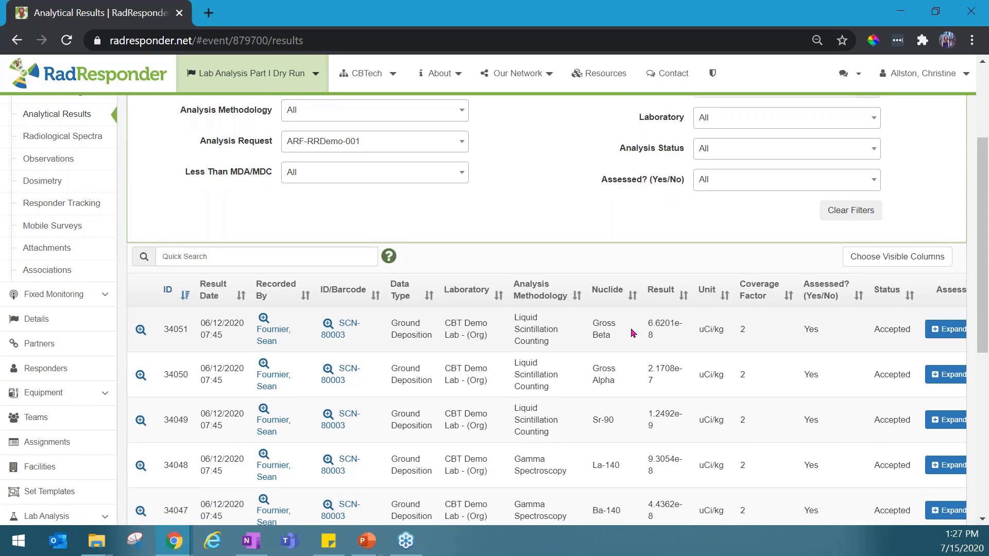
scroll(633, 333, "up", 3)
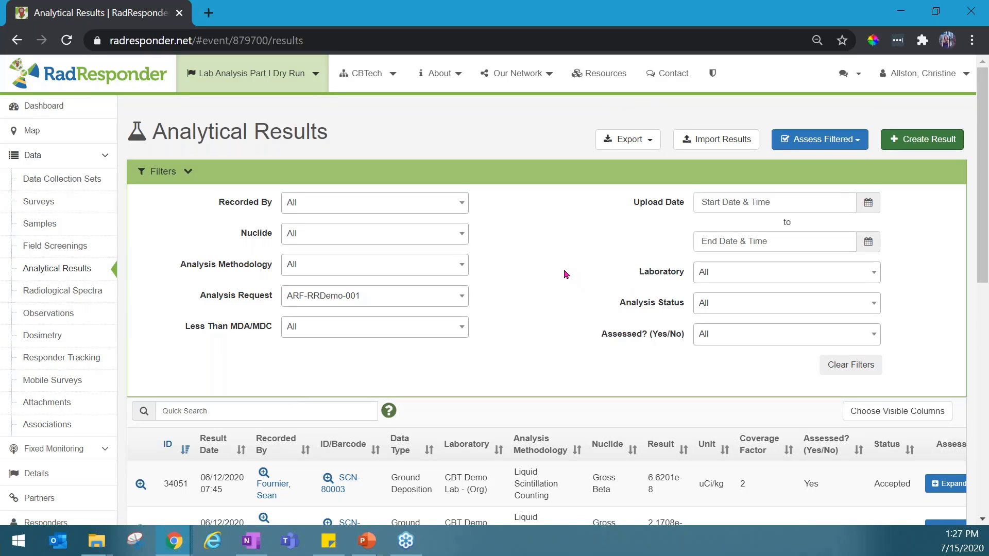
Expand and examine the first Gross Beta result's assessment details and individual assessment options, then collapse the details and the filters
scroll(567, 274, "down", 3)
left_click(935, 330)
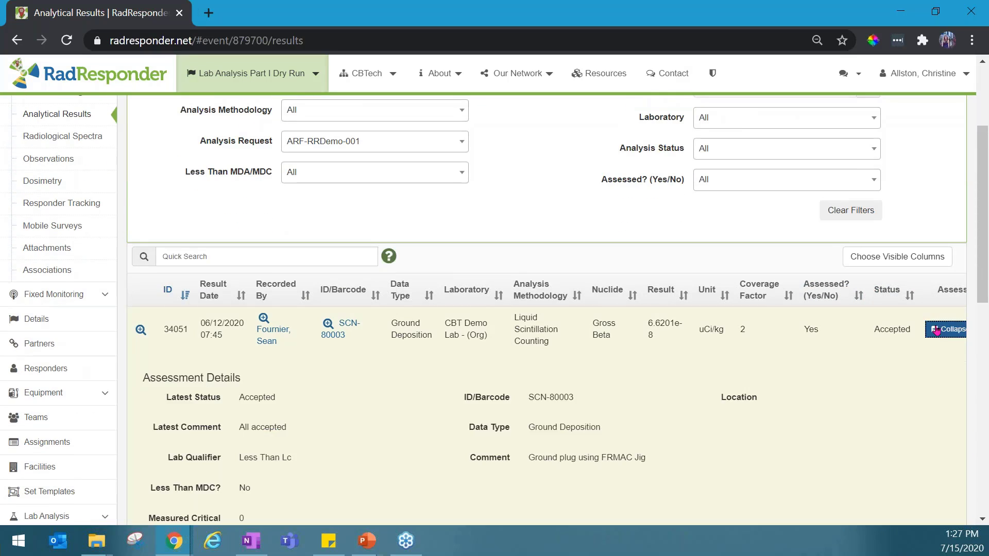
scroll(582, 255, "down", 3)
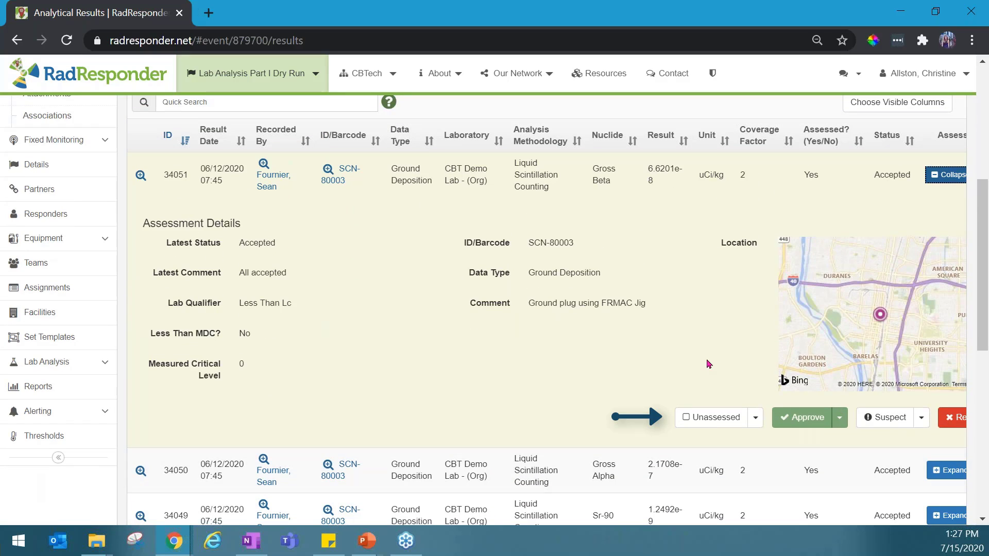
scroll(708, 364, "right", 2)
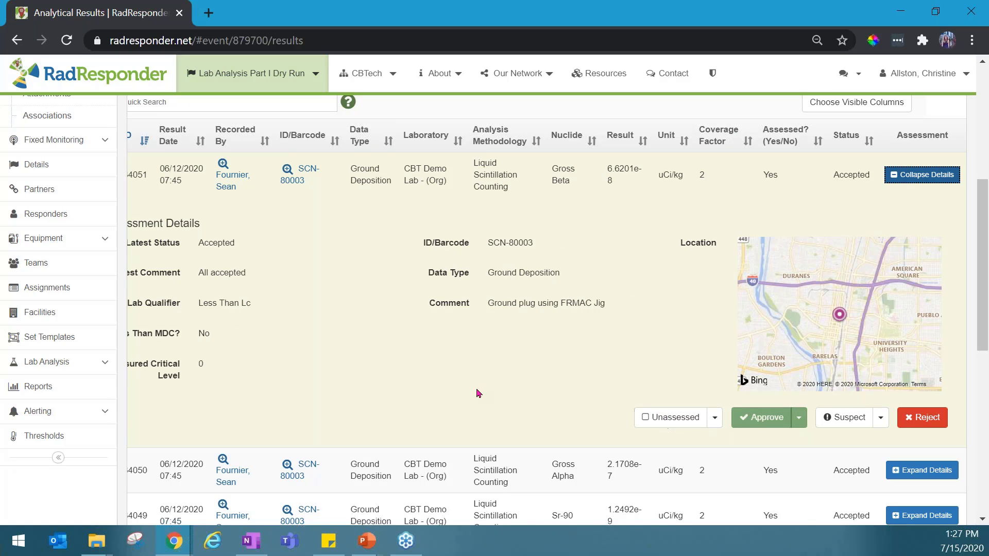
scroll(478, 393, "left", 2)
scroll(483, 357, "up", 1)
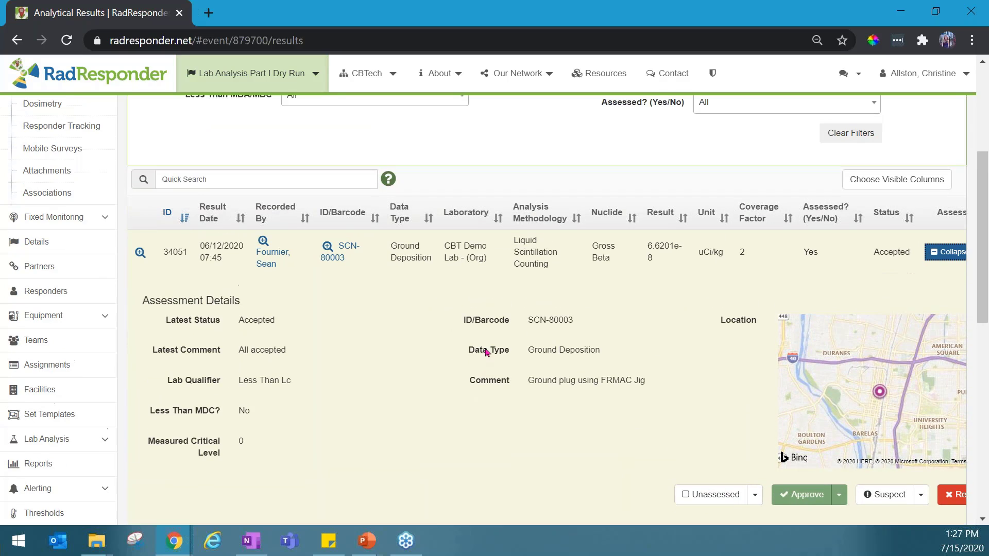
scroll(485, 352, "up", 3)
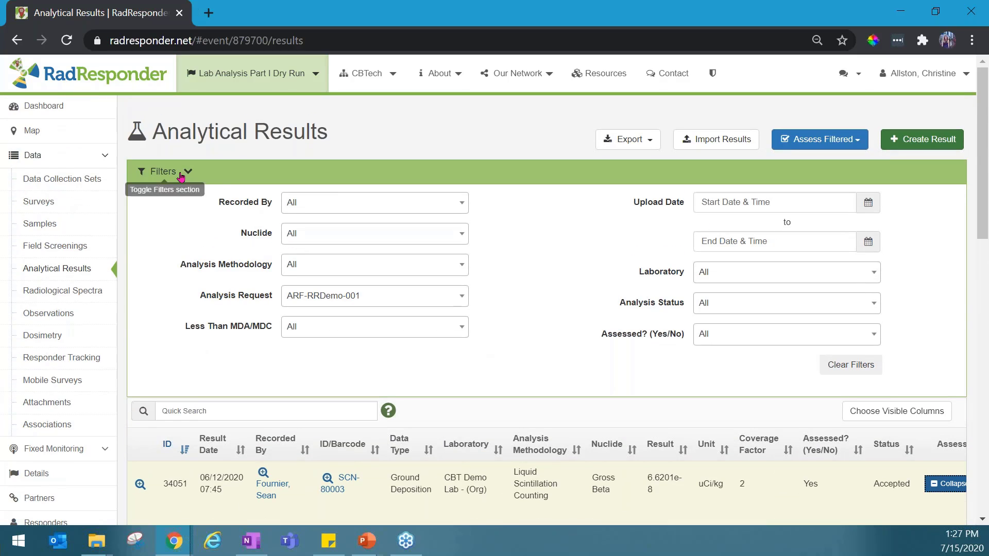
left_click(180, 174)
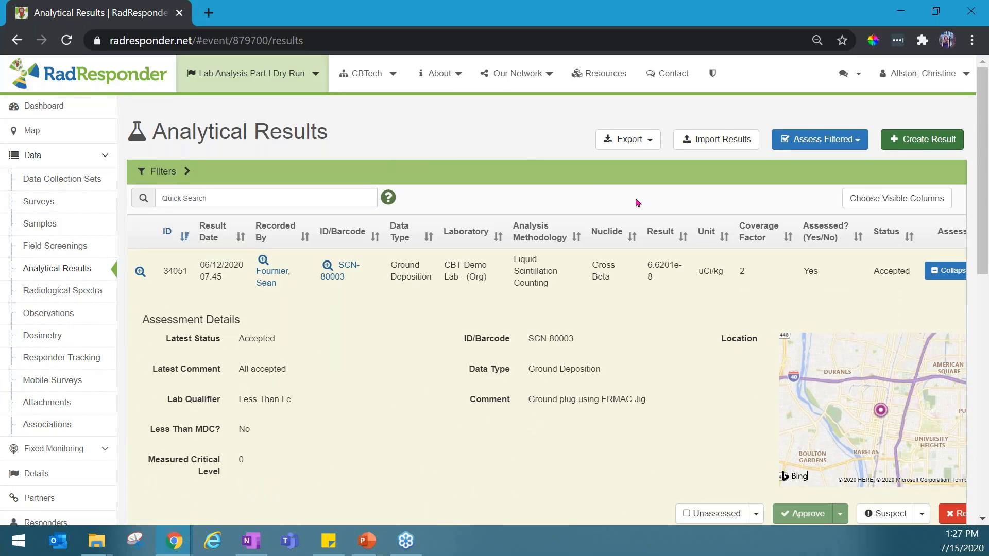
left_click(934, 277)
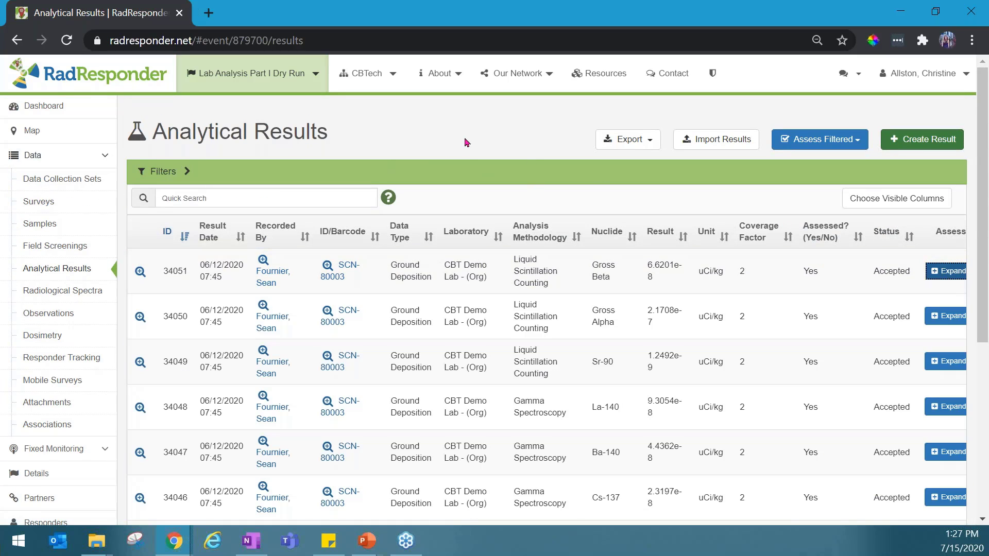
Open the export options for the analytical results
left_click(612, 140)
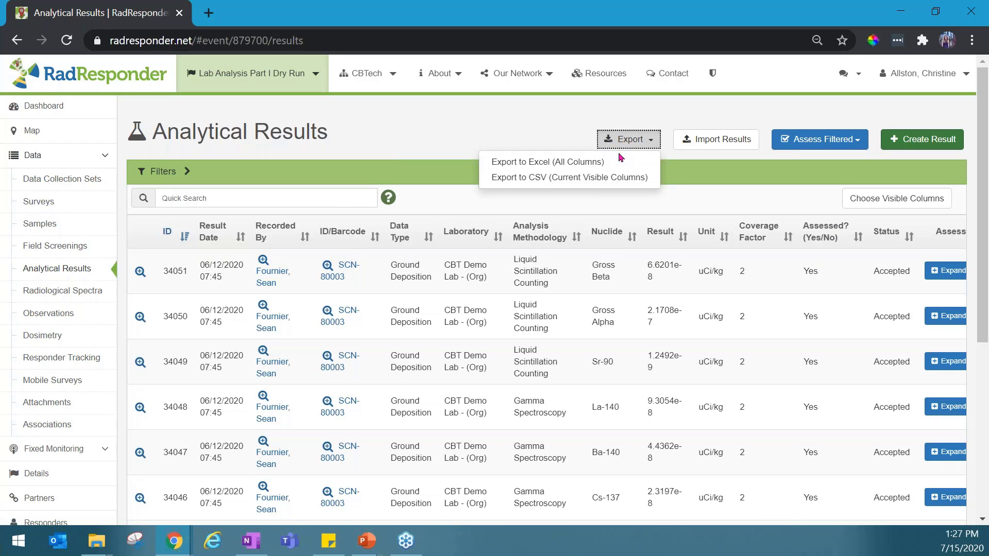